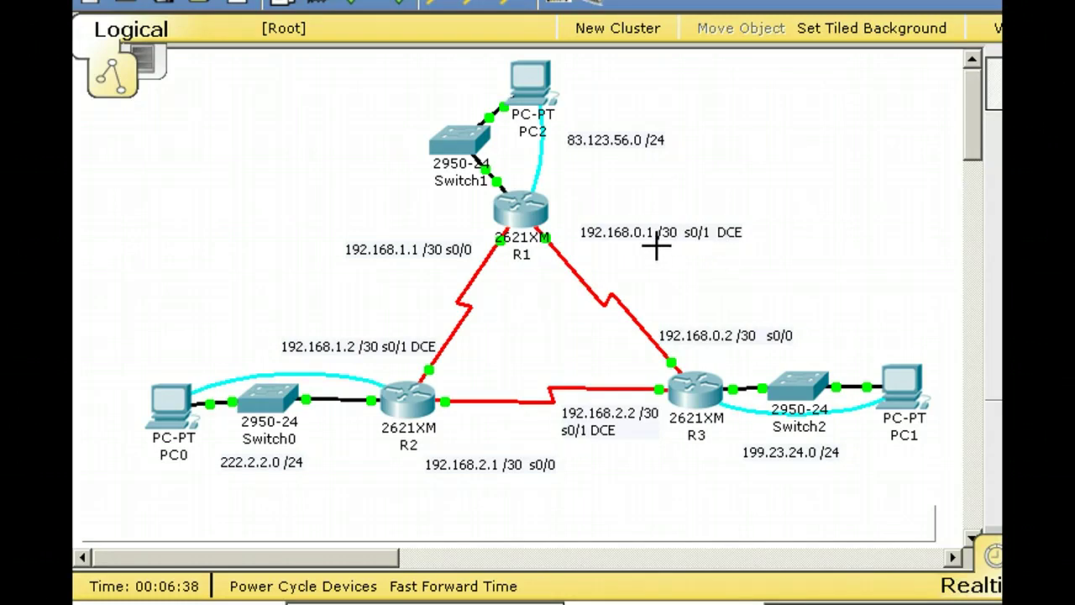
Mark the /30 link masks and /24 LAN masks on the topology, then clear the marks
drag(652, 244, 684, 247)
drag(426, 265, 463, 261)
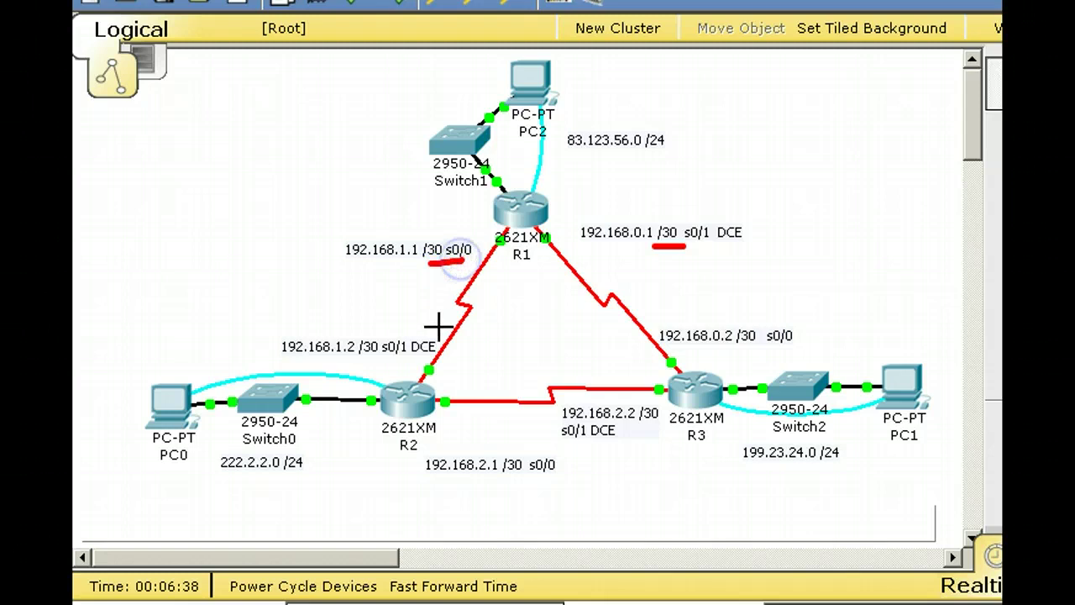
drag(361, 359, 424, 360)
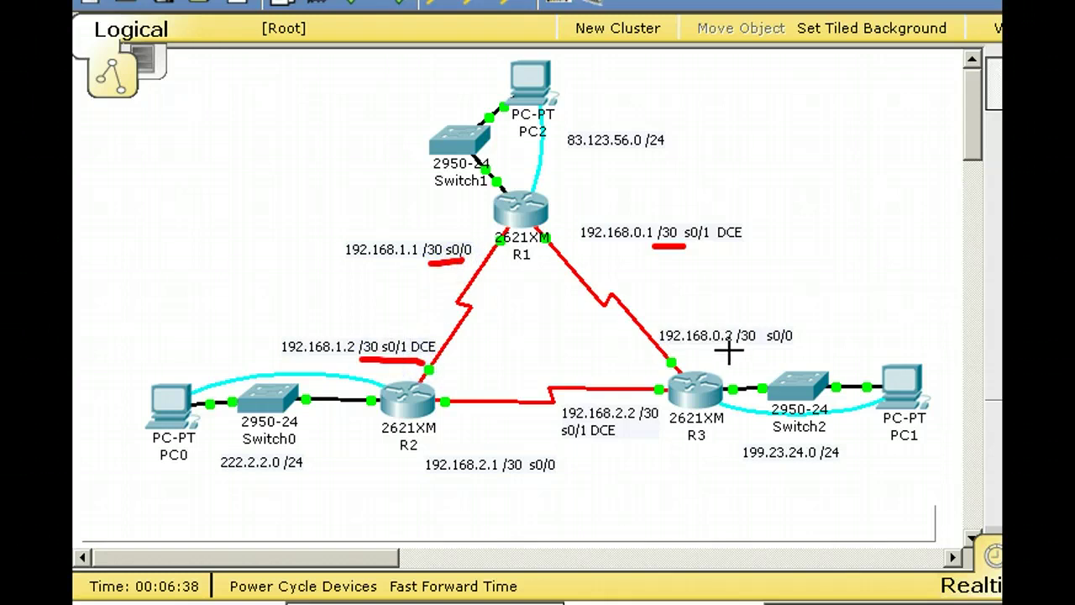
drag(725, 351, 753, 347)
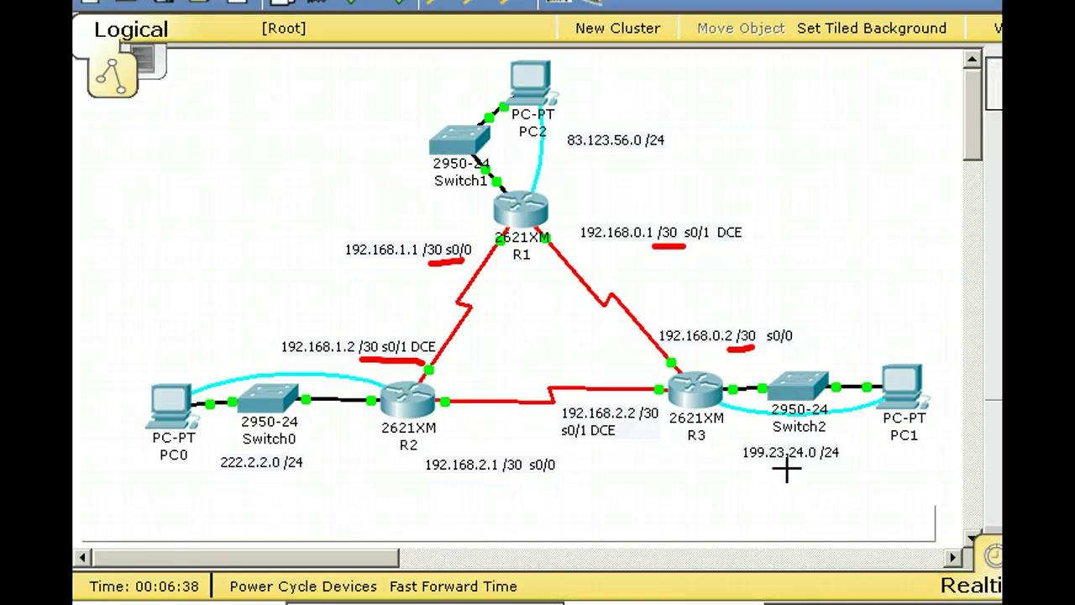
drag(796, 461, 852, 469)
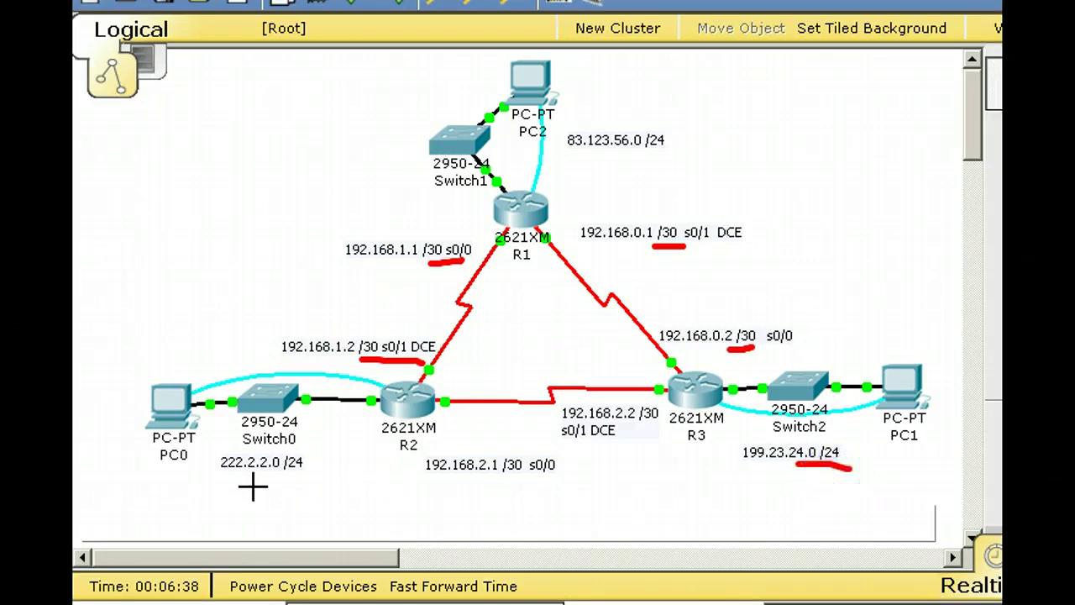
drag(274, 477, 299, 474)
drag(632, 149, 670, 150)
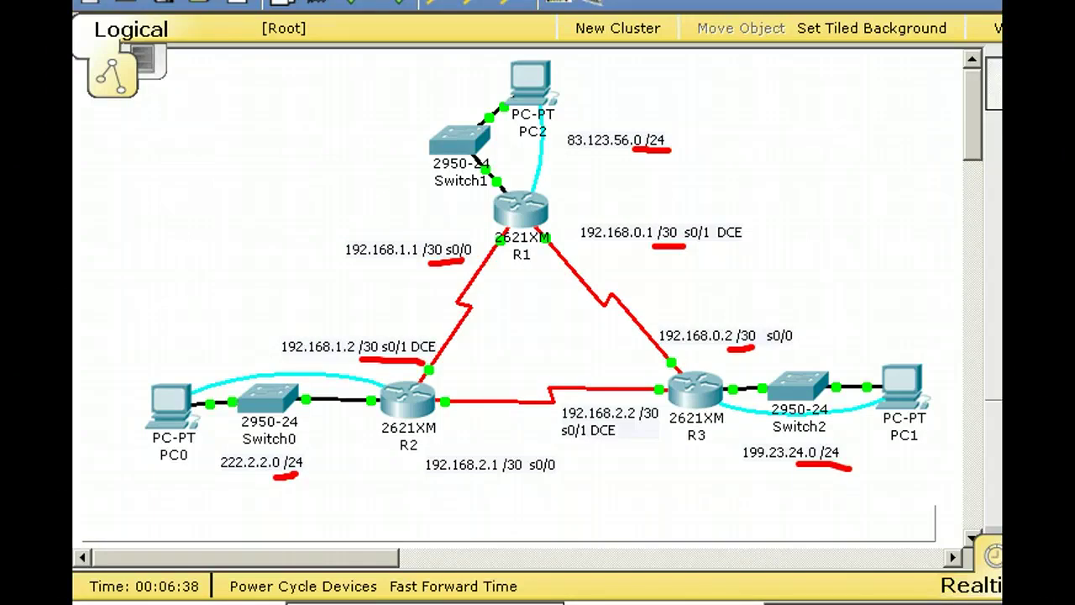
key(Escape)
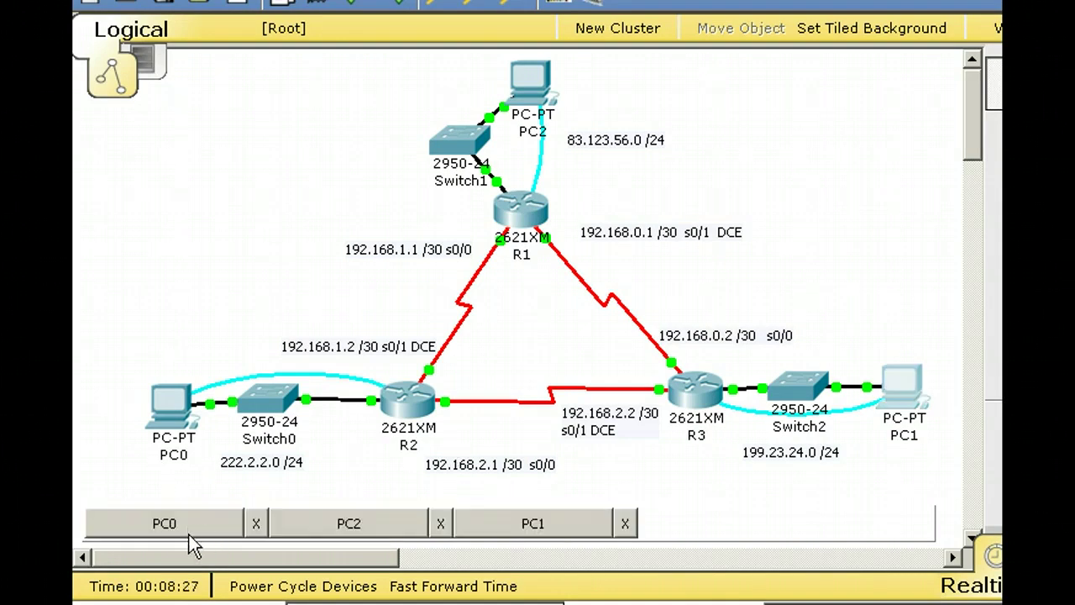
Open a 9600-baud console from PC0 to its router and run en and show ip route
click(189, 521)
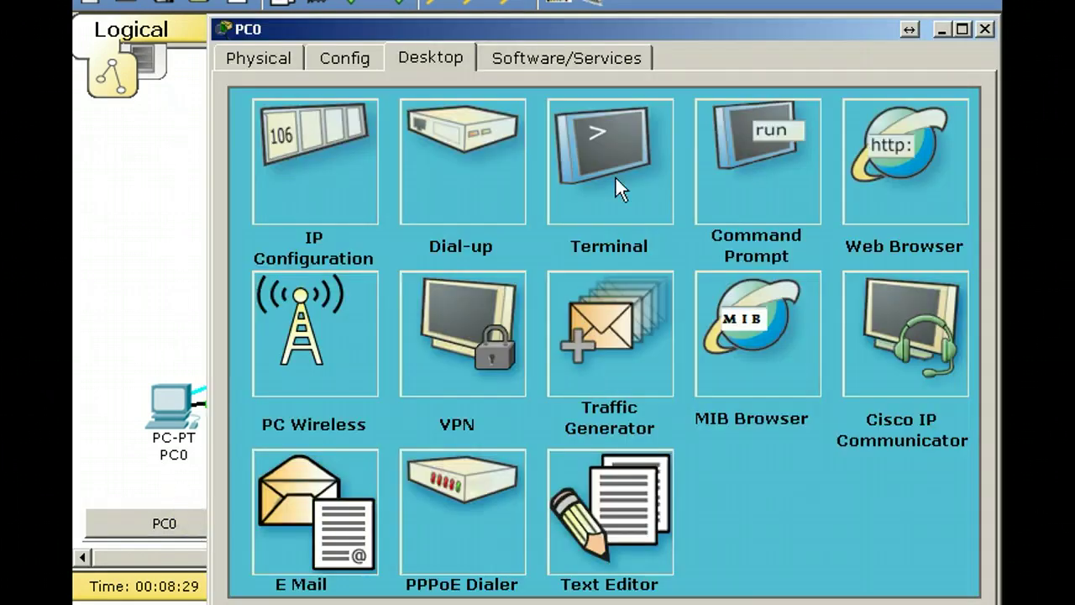
click(614, 173)
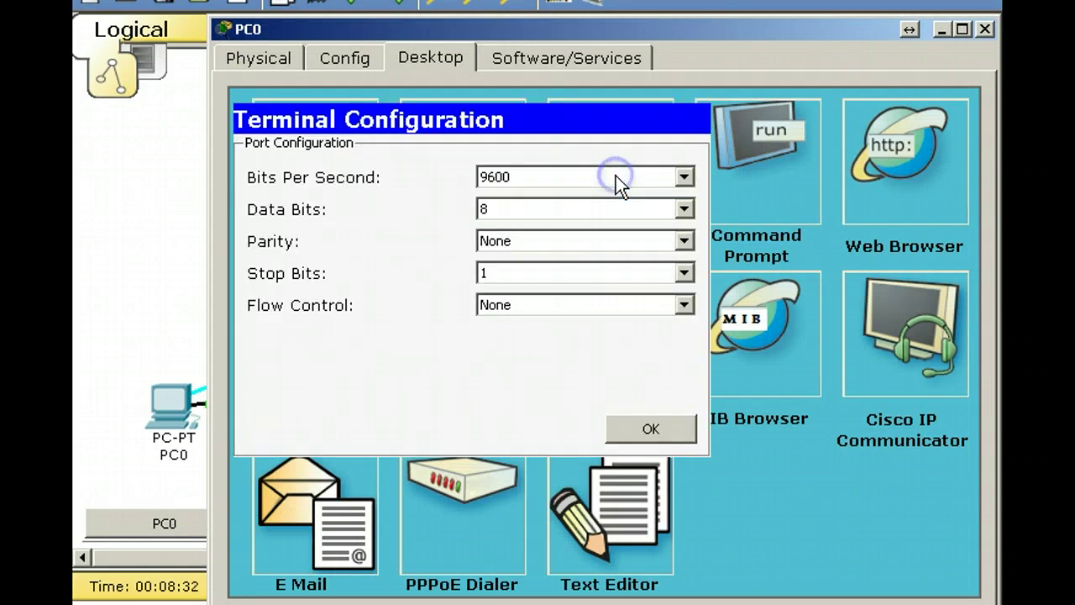
click(651, 428)
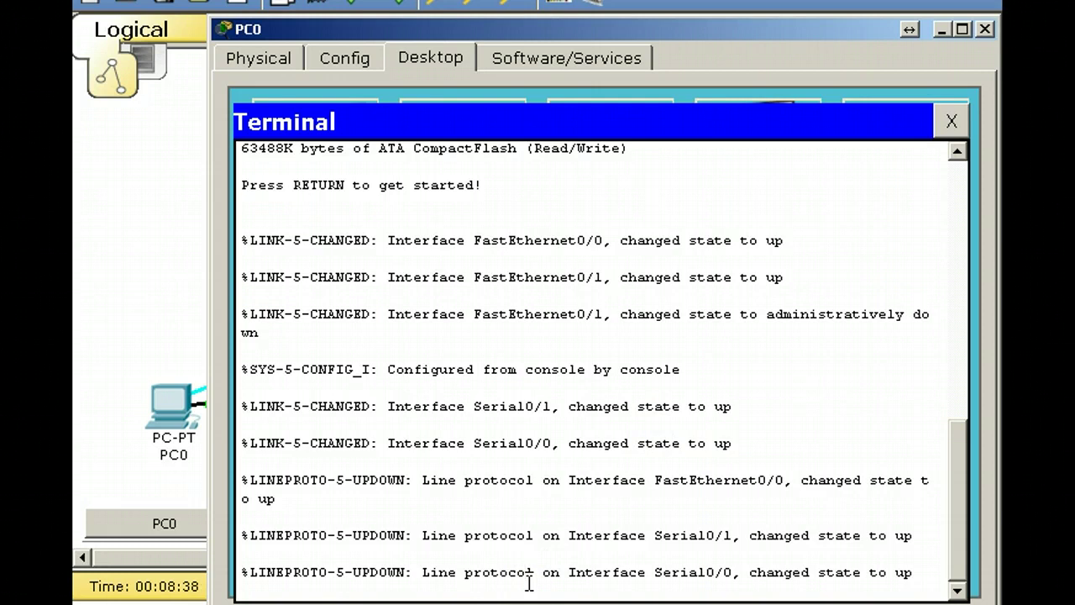
key(Return)
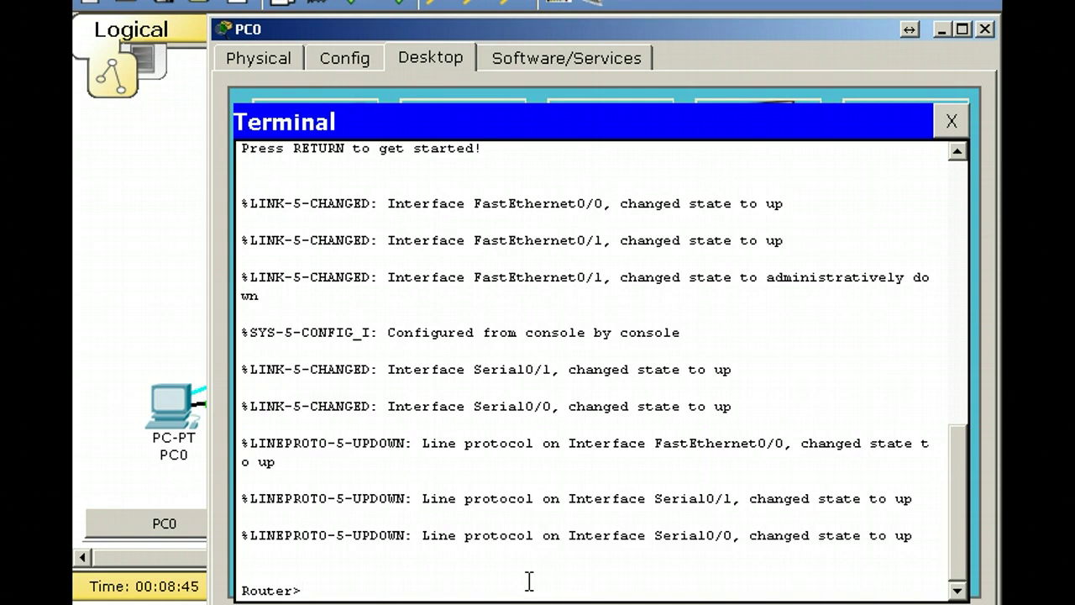
text(en)
key(Return)
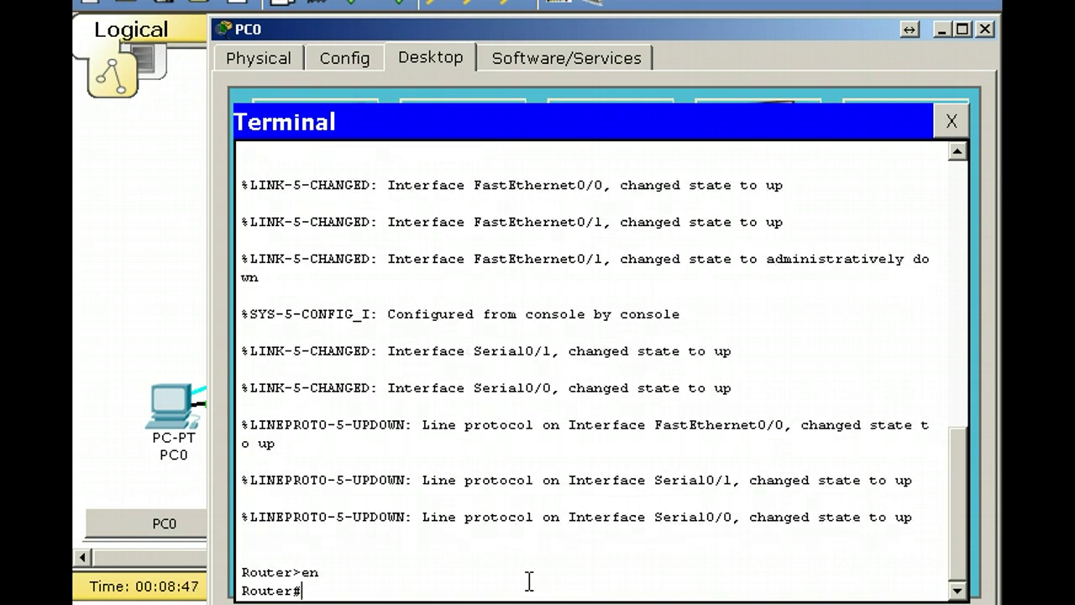
text(show ip route)
key(Return)
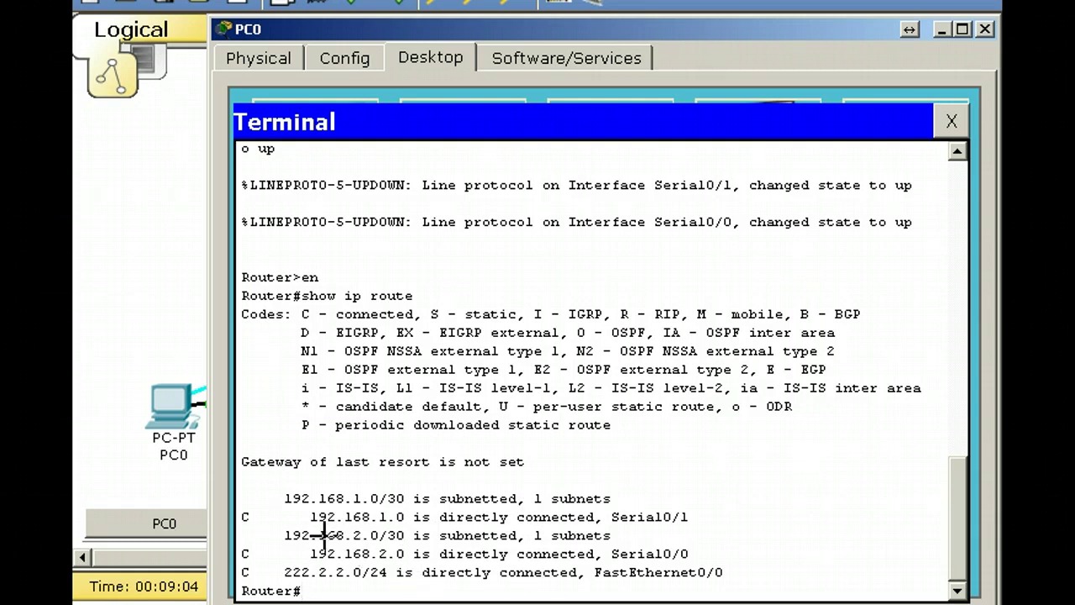
Highlight the connected routes 192.168.1.0, 192.168.2.0 and 222.2.2.0, then clear the marks
mouse_move(288, 525)
mouse_down()
mouse_move(417, 521)
mouse_move(407, 480)
mouse_move(386, 478)
mouse_move(375, 508)
mouse_move(412, 494)
mouse_move(399, 478)
mouse_up()
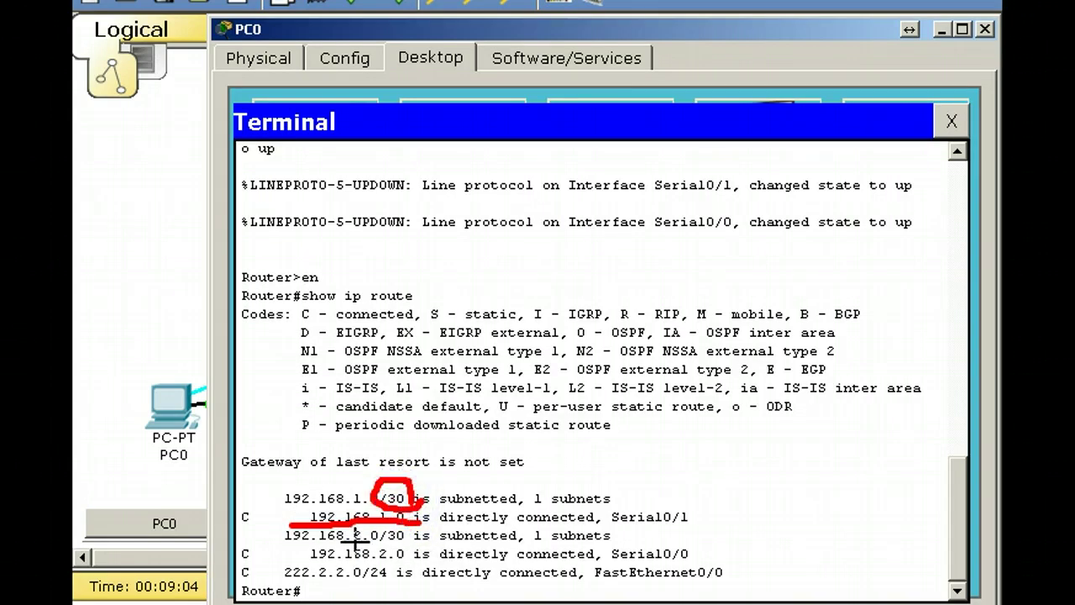
mouse_move(353, 539)
mouse_down()
mouse_move(413, 546)
mouse_move(415, 534)
mouse_move(386, 515)
mouse_move(364, 554)
mouse_up()
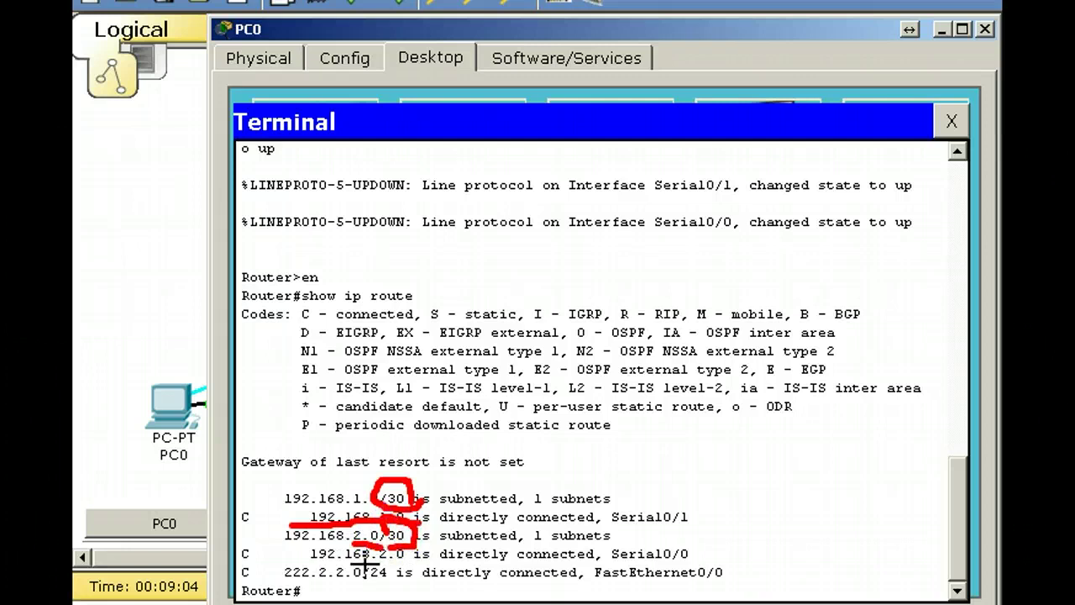
drag(340, 585, 386, 580)
key(Escape)
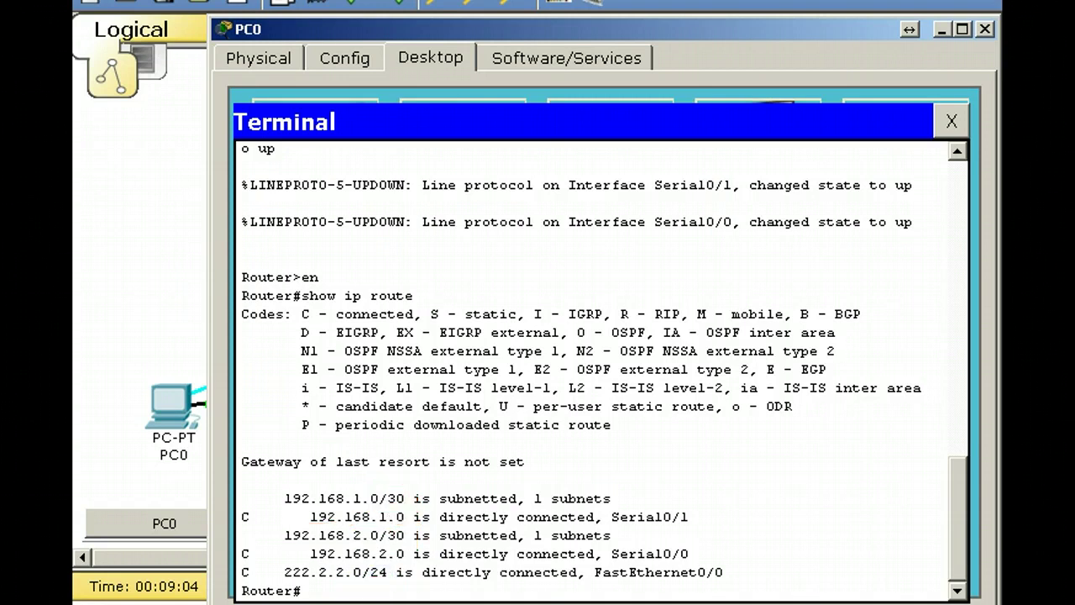
key(Escape)
In configuration mode, create router ospf 1 and add network 192.168.1.0 0.0.0.3 area 0
click(337, 589)
text(confit)
text( t)
key(Return)
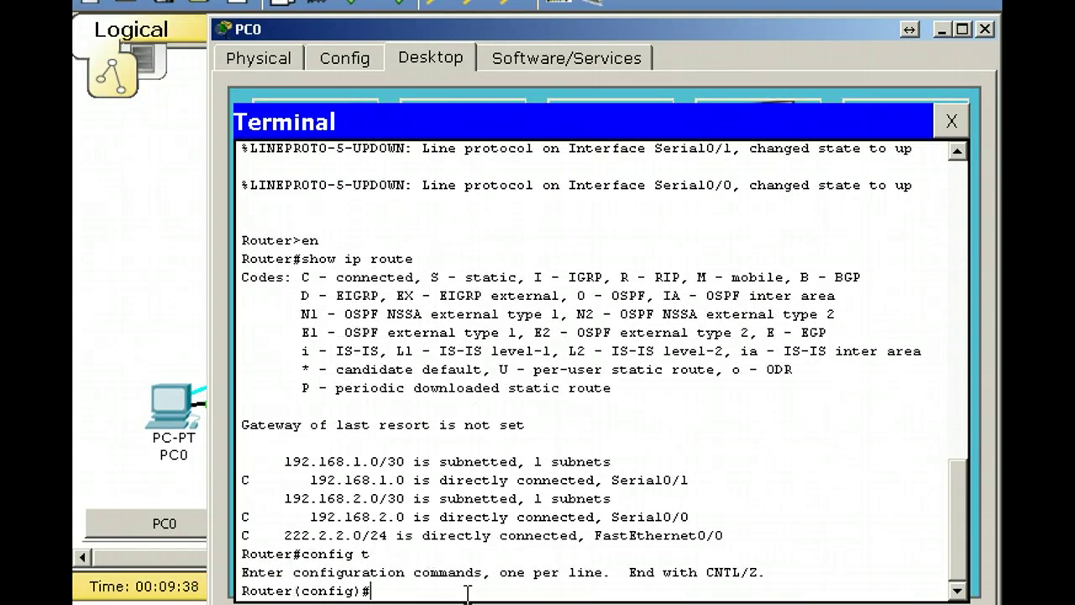
text(router ospf)
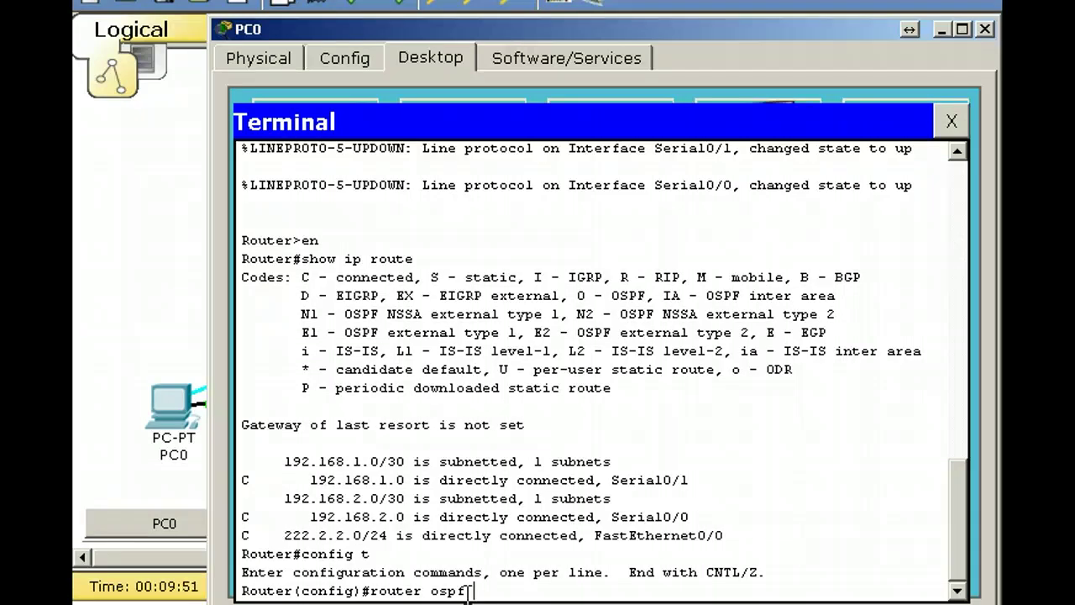
text(1)
key(Return)
text(network )
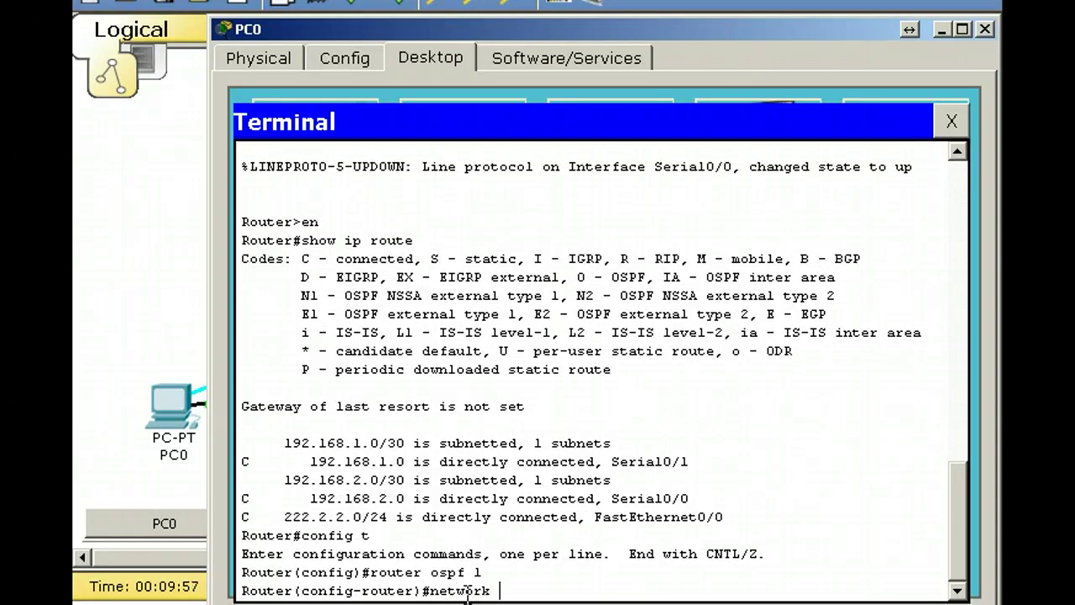
text(192.168.1.0 0.)
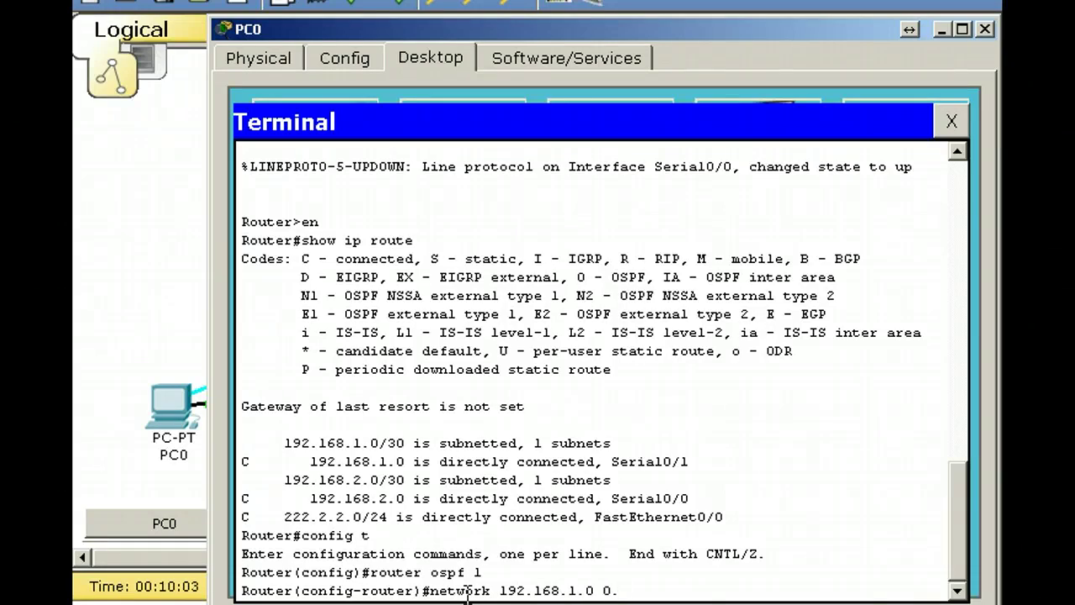
text(0.0.3)
text(?)
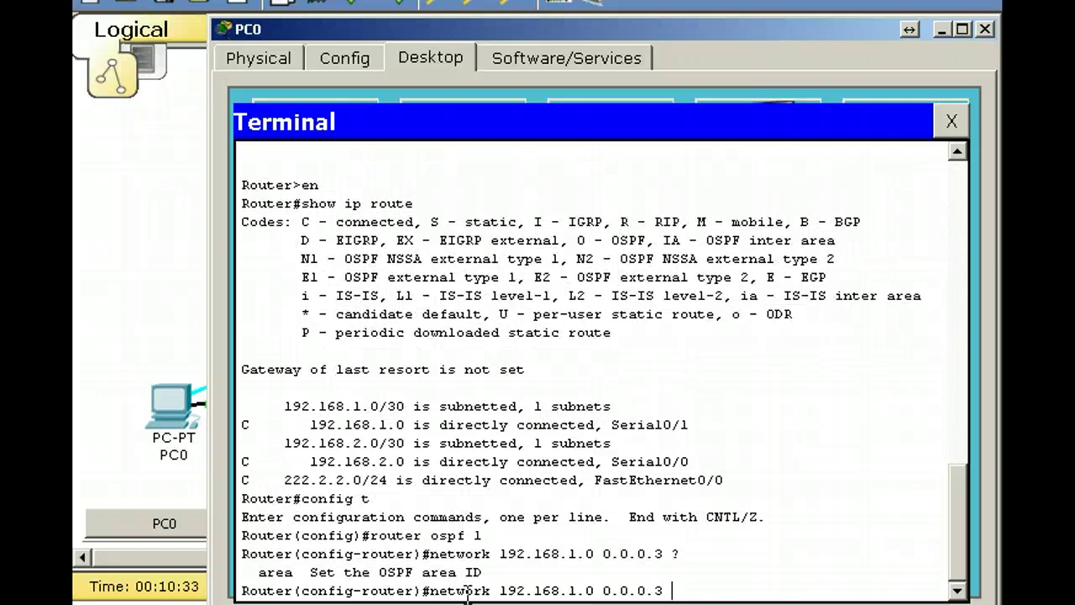
text(area 0)
key(Return)
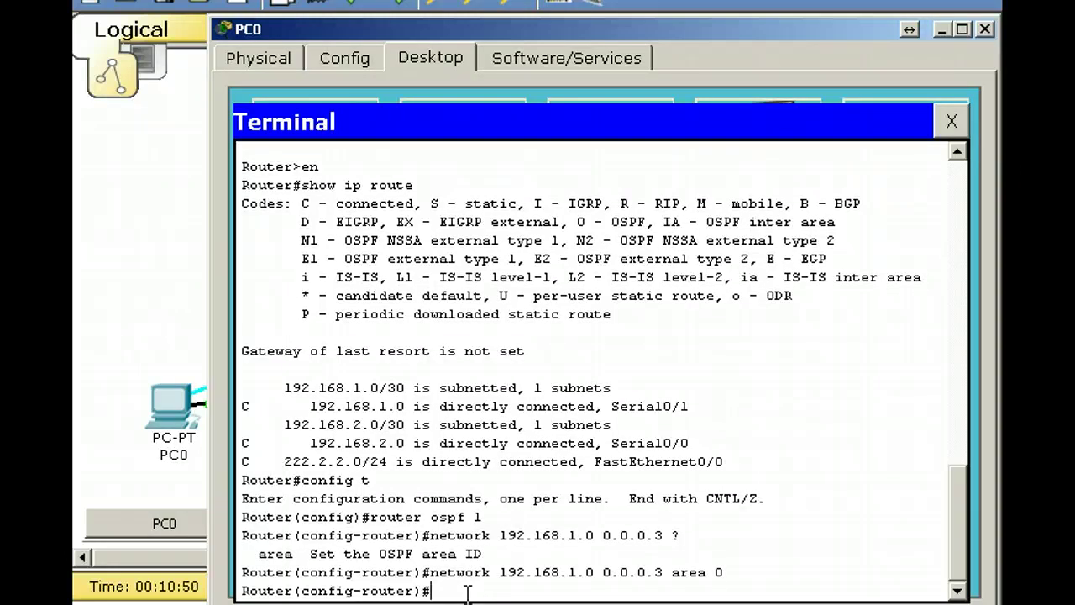
Advertise 192.168.2.0 0.0.0.3 in OSPF area 0 by editing the recalled command
key(Up)
key(Left)
key(Left)
key(Left)
key(Left)
key(Left)
key(Left)
key(Left)
key(Left)
key(Left)
key(Left)
key(Left)
key(Left)
key(Left)
key(Left)
key(Left)
key(Left)
key(Left)
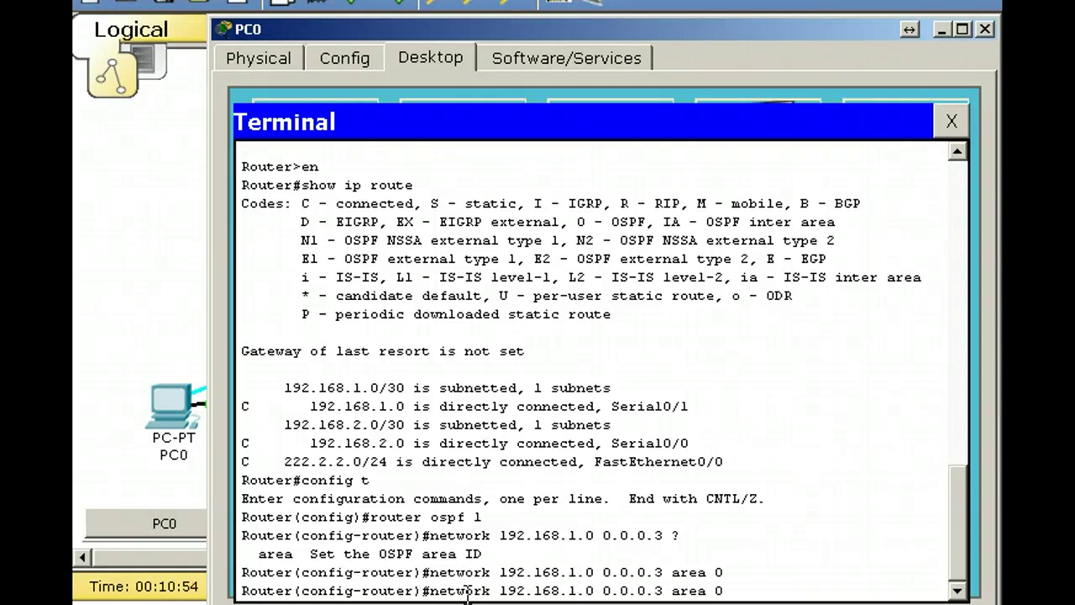
key(BackSpace)
text(2)
key(Return)
Advertise 222.2.2.0 0.0.0.255 in area 0, then exit configuration mode with end
key(Up)
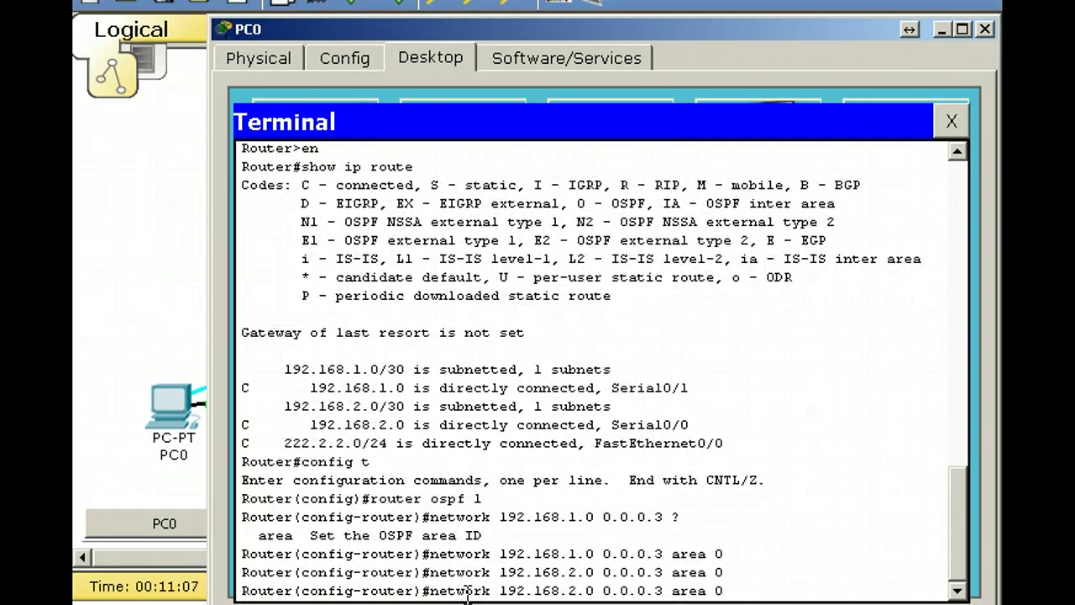
key(BackSpace)
key(BackSpace)
key(BackSpace)
key(BackSpace)
key(BackSpace)
key(BackSpace)
key(BackSpace)
key(BackSpace)
key(BackSpace)
key(BackSpace)
key(BackSpace)
key(BackSpace)
key(BackSpace)
key(BackSpace)
key(BackSpace)
key(BackSpace)
key(BackSpace)
key(BackSpace)
key(BackSpace)
key(BackSpace)
key(BackSpace)
key(BackSpace)
key(BackSpace)
key(BackSpace)
key(BackSpace)
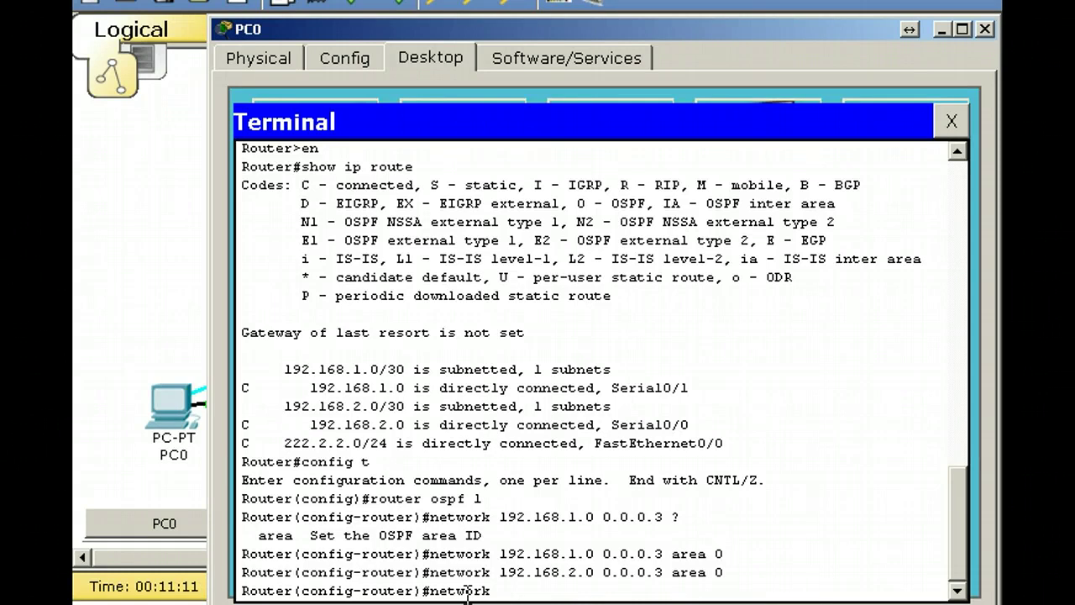
text(222.2.2.0 0.0.0.32)
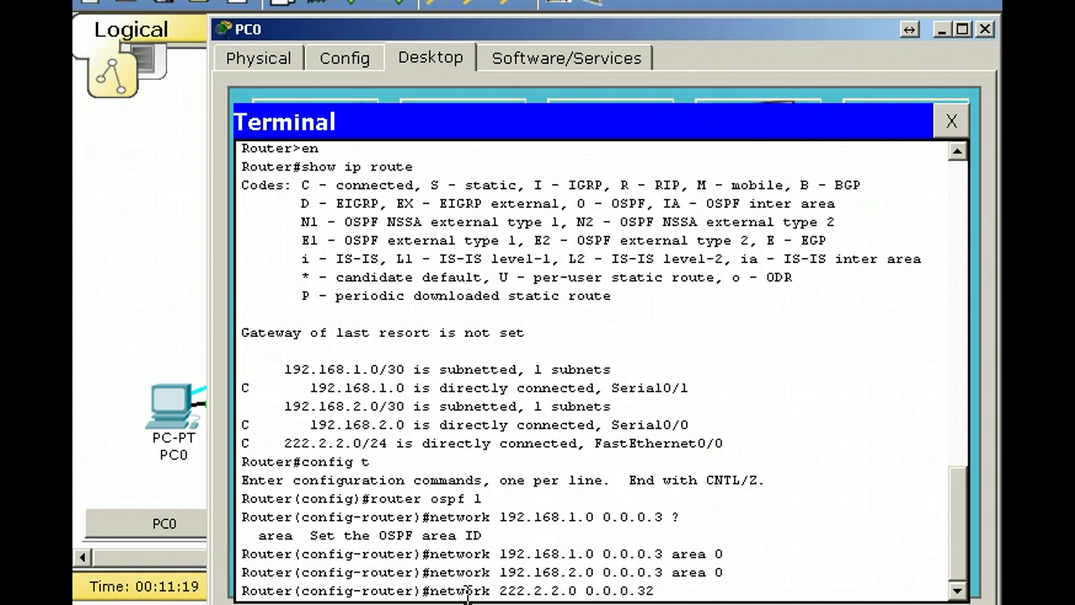
key(BackSpace)
key(BackSpace)
text(255 area 0)
key(Return)
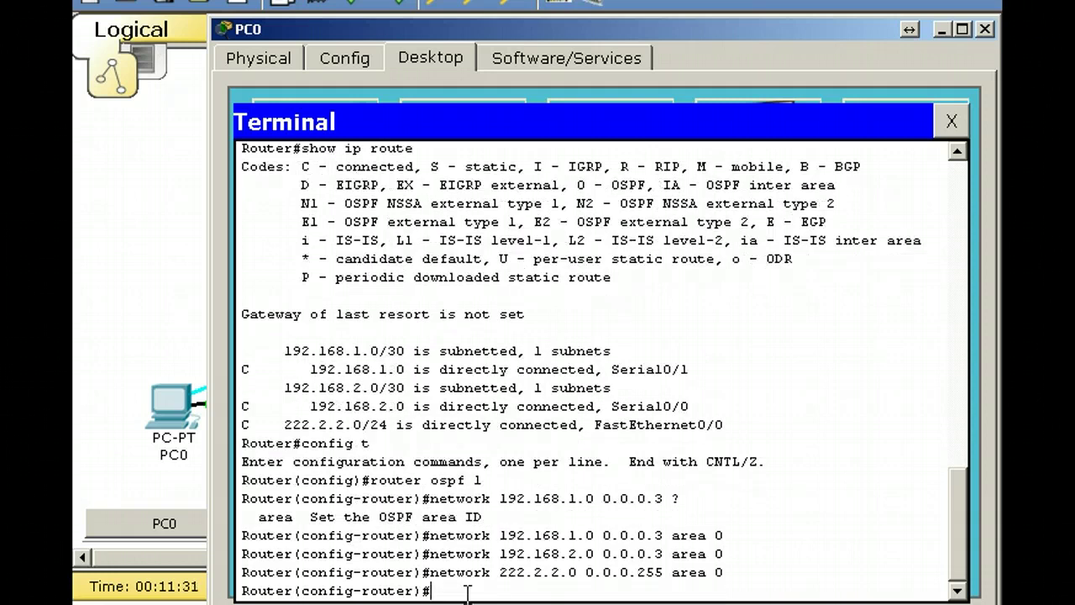
text(end)
key(Return)
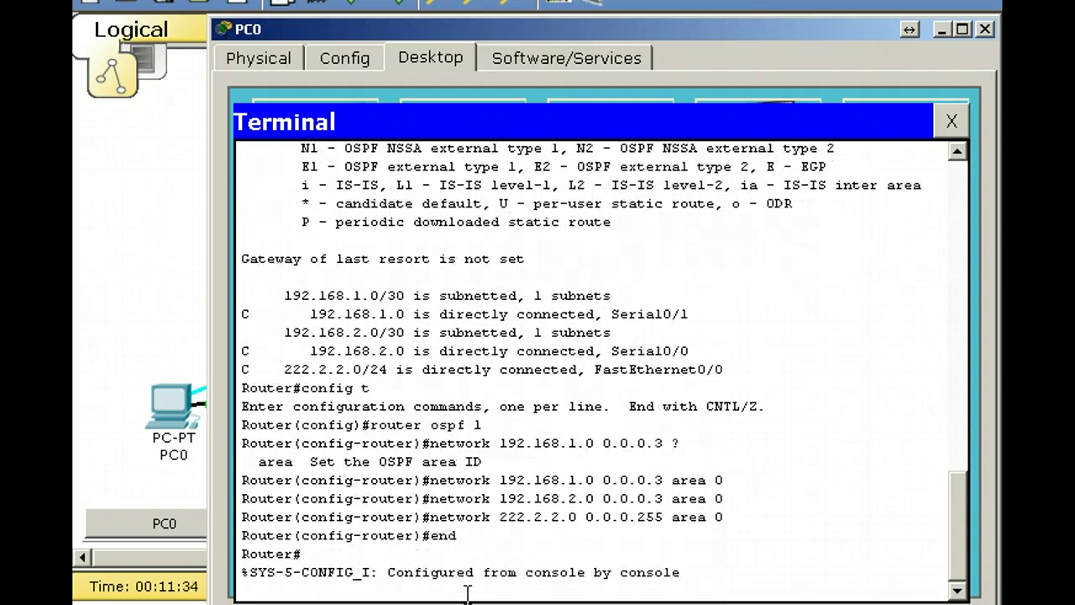
key(Return)
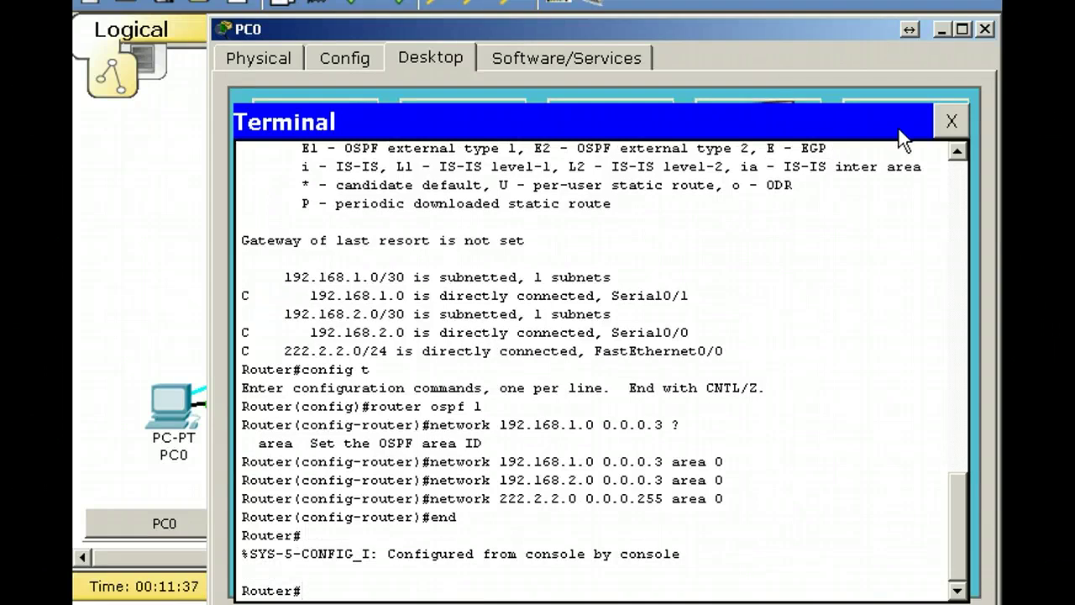
Open PC1's console terminal to R3, enter privileged mode and display its routing table
click(942, 27)
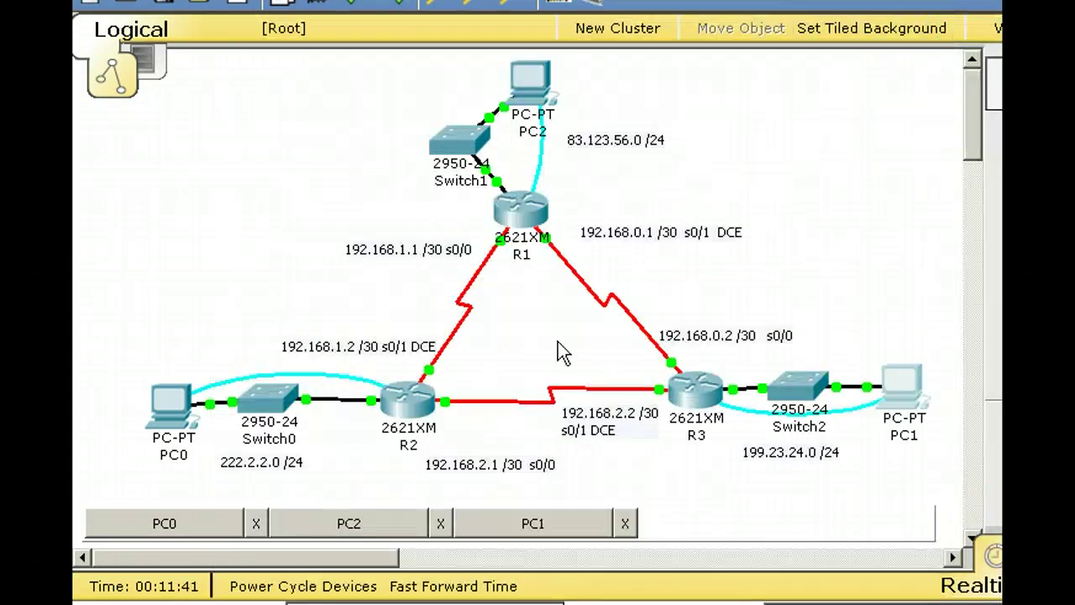
click(511, 523)
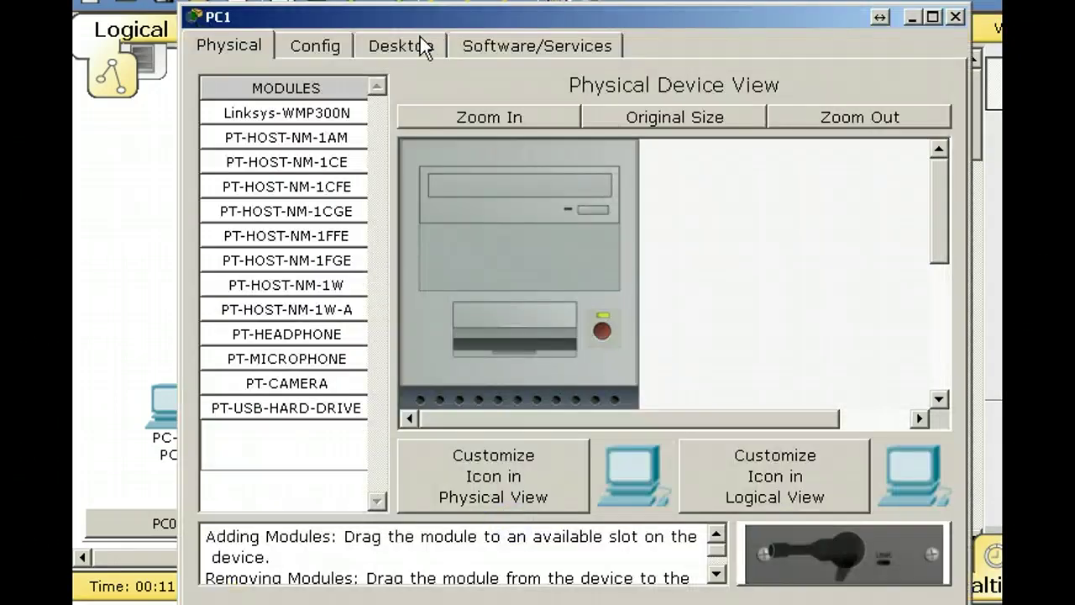
click(412, 45)
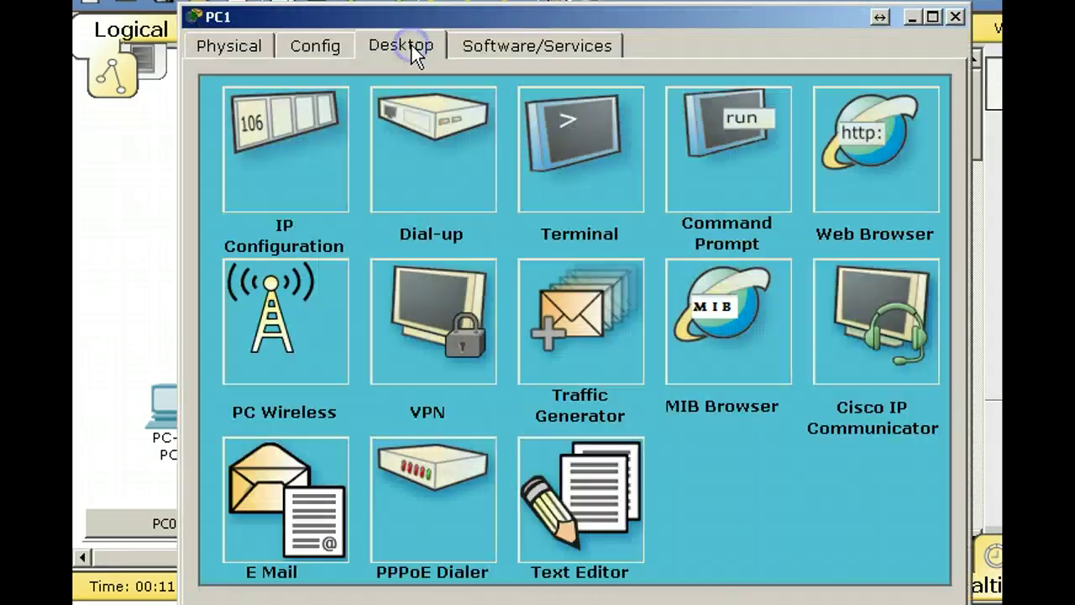
click(599, 167)
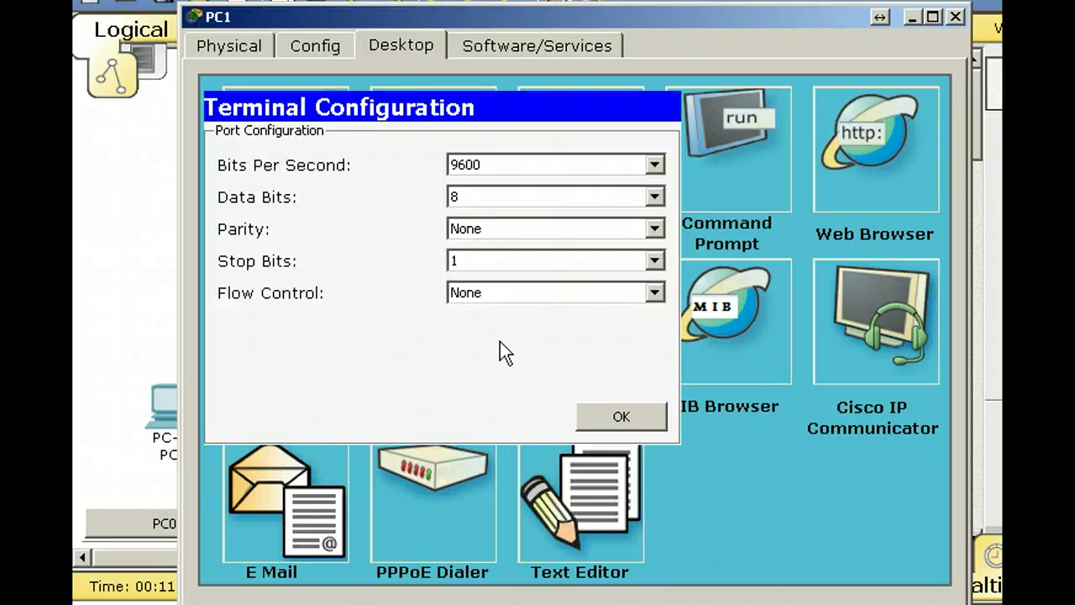
click(618, 418)
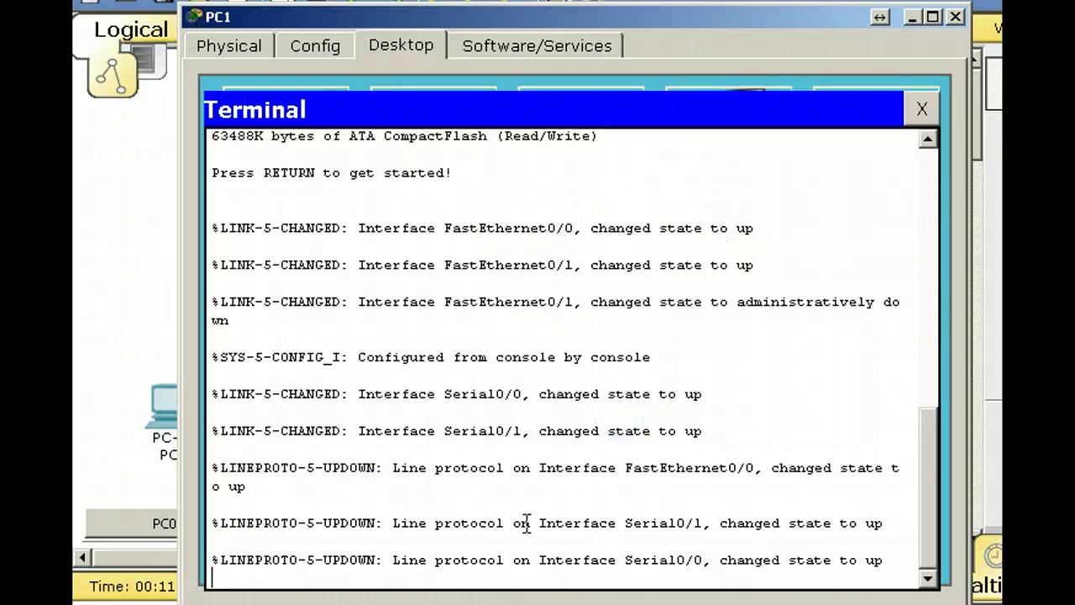
key(Return)
text(en)
key(Return)
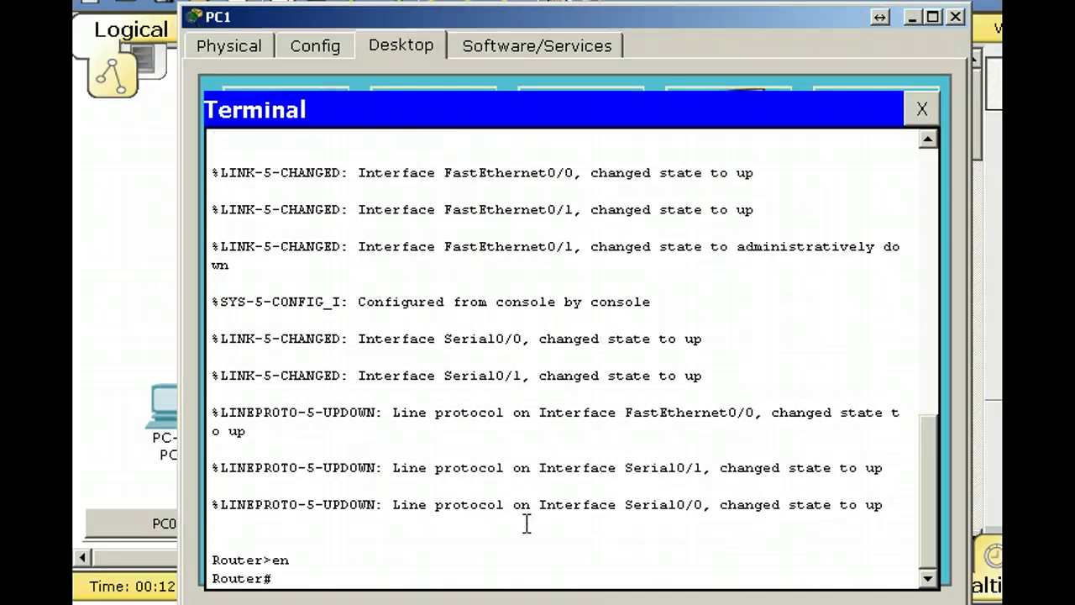
text(show ip route)
key(Return)
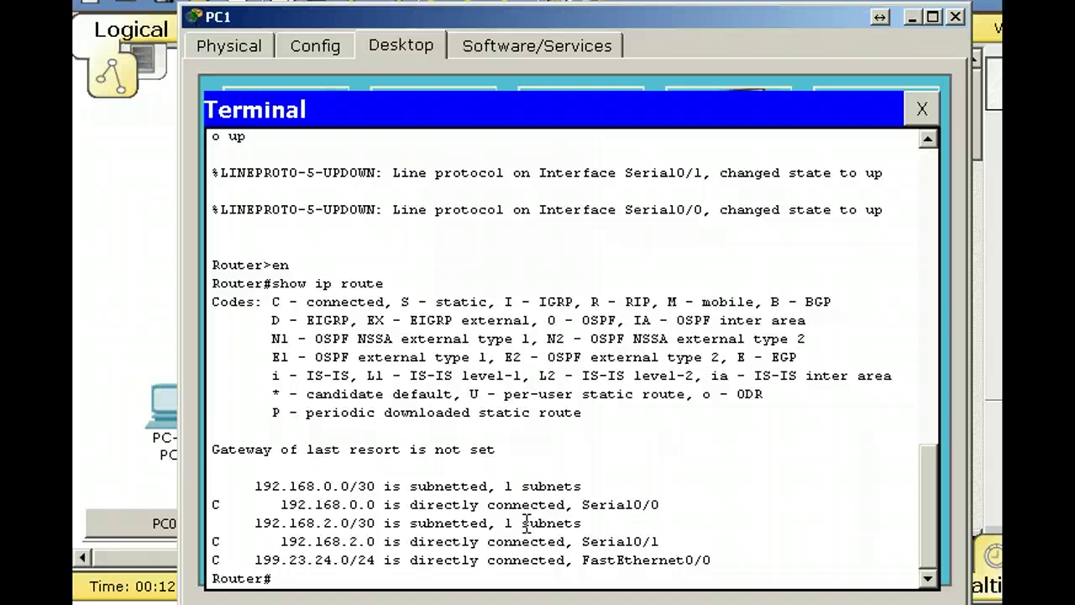
Start router ospf 2 and add network 192.168.0.0 0.0.0.3 area 0
text(config t)
key(Return)
text(rou)
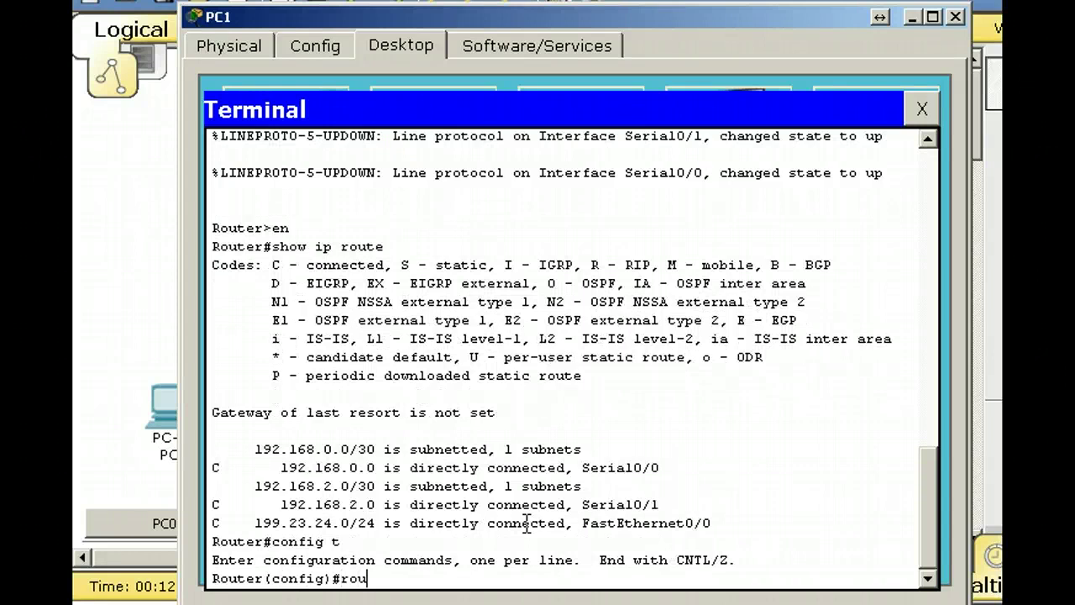
text(ter ospf 2)
key(Return)
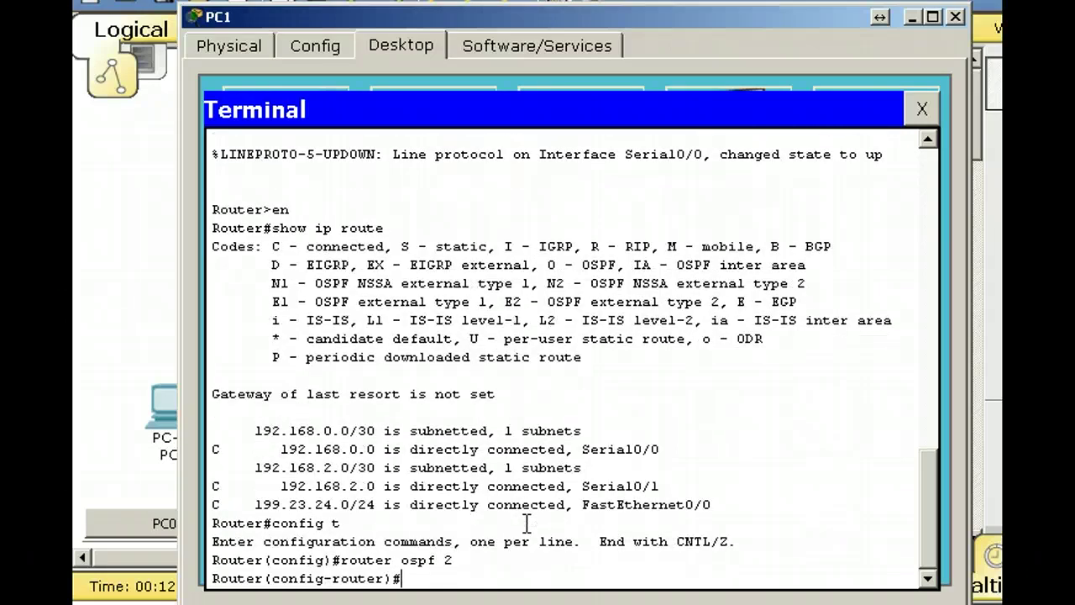
text(network 192.168.0)
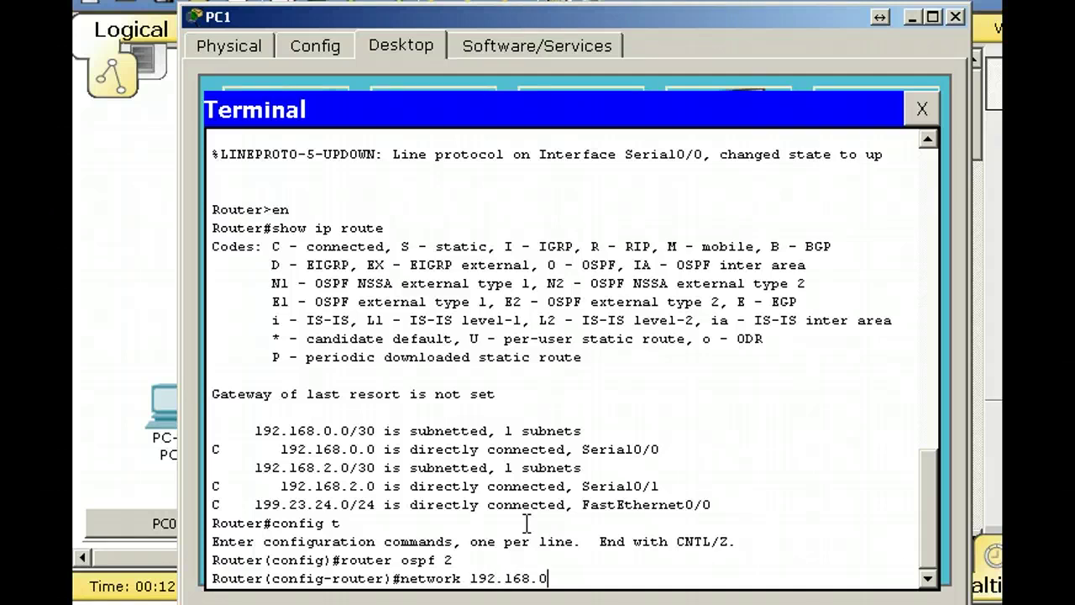
text(.0 0.0.0.3 area 0)
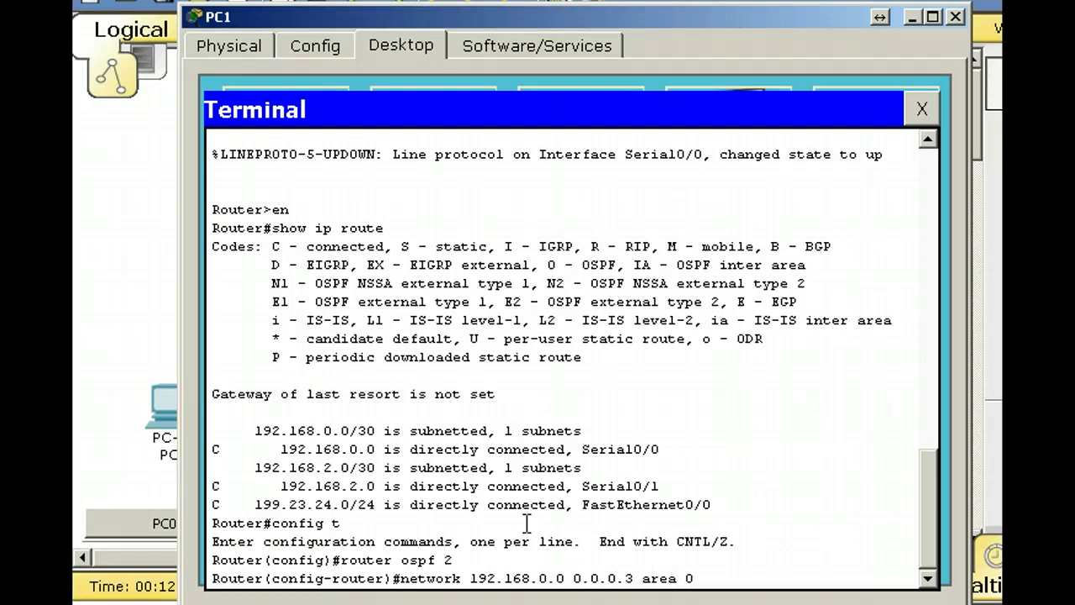
key(Return)
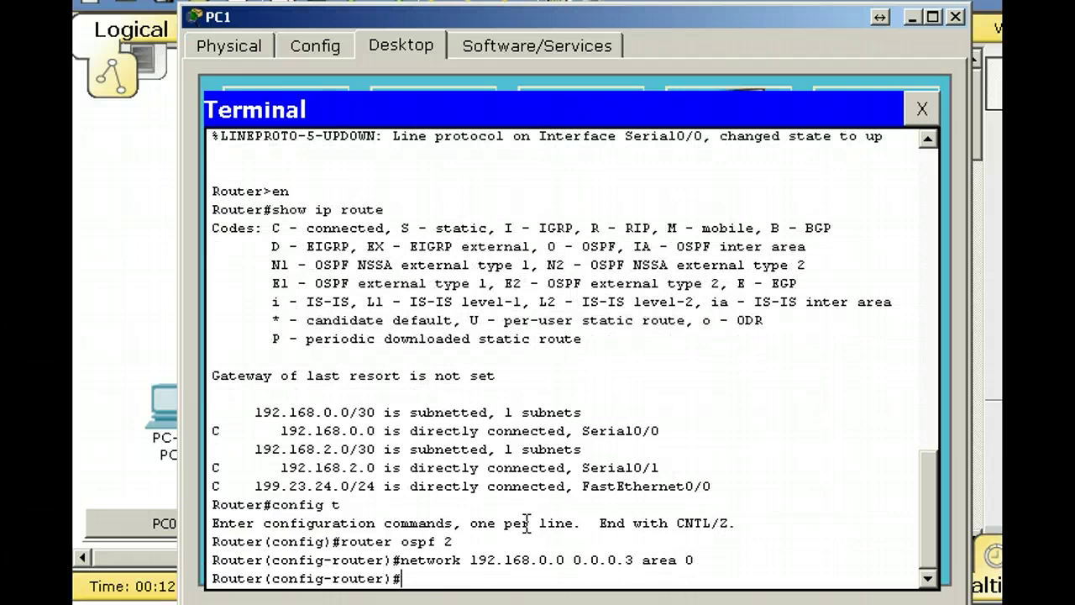
Add networks 192.168.2.0 0.0.0.3 and 199.23.24.0 0.0.0.255 to area 0
key(Up)
key(Left)
key(Left)
key(Left)
key(Left)
key(Left)
key(Left)
key(Left)
key(Left)
key(Left)
key(Left)
key(Left)
key(Left)
key(Left)
key(Left)
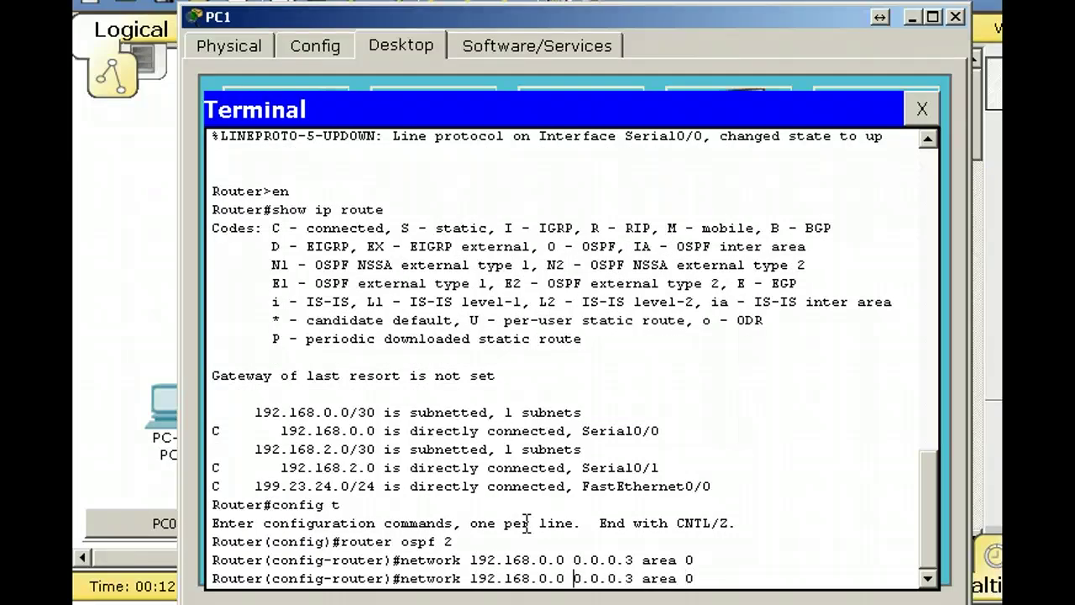
key(Left)
key(Left)
key(Left)
key(BackSpace)
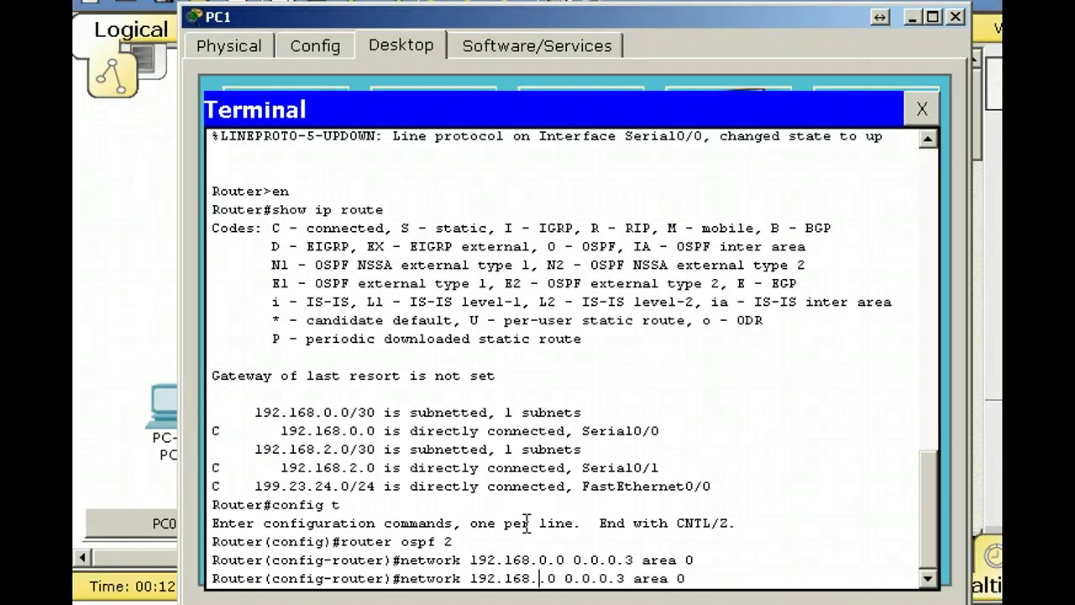
text(2)
key(Return)
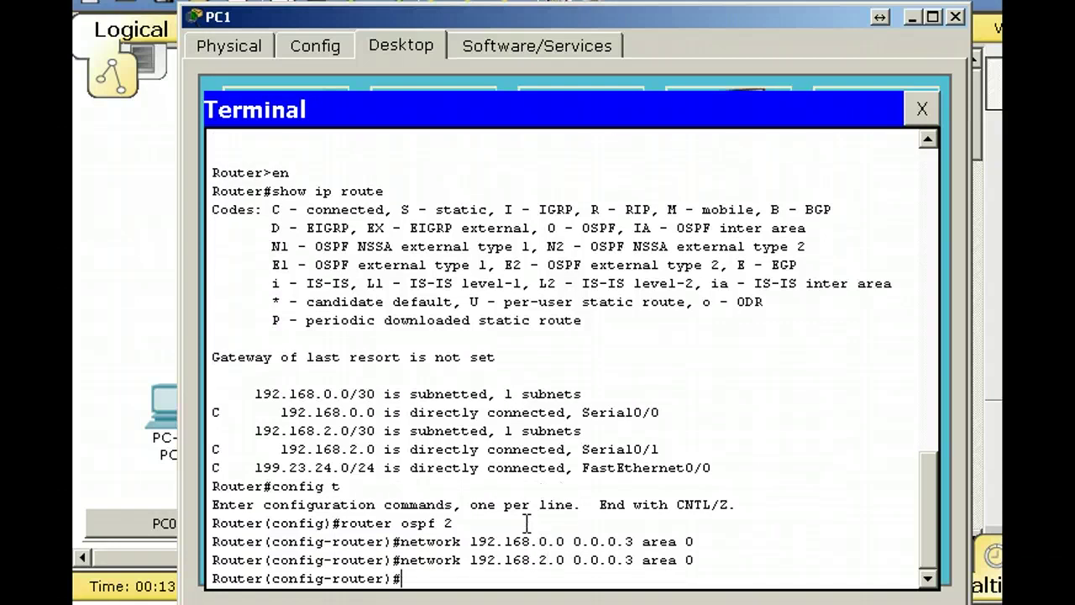
text(network)
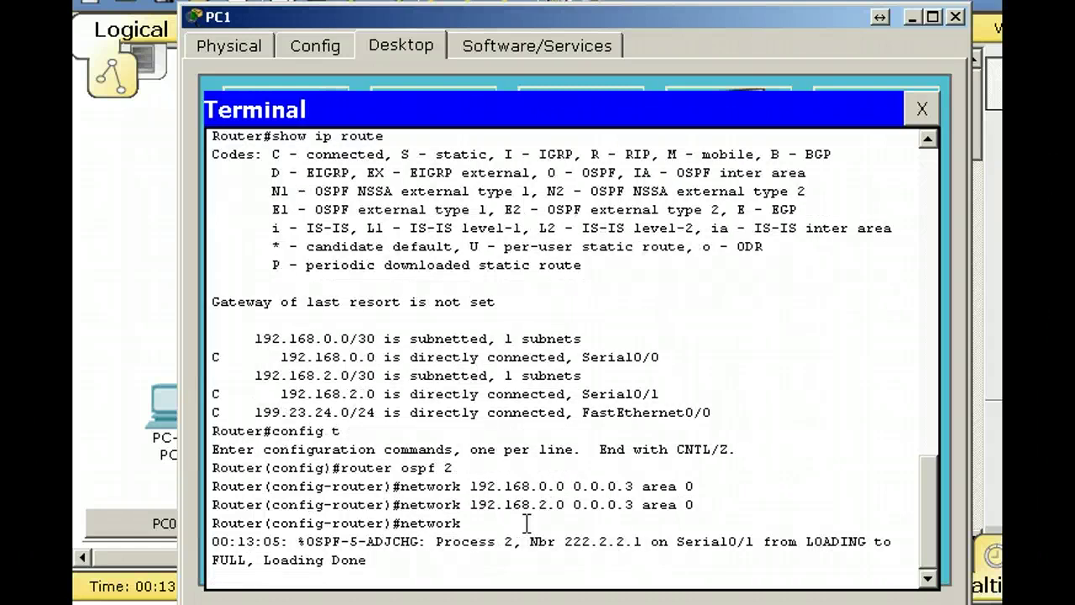
key(Up)
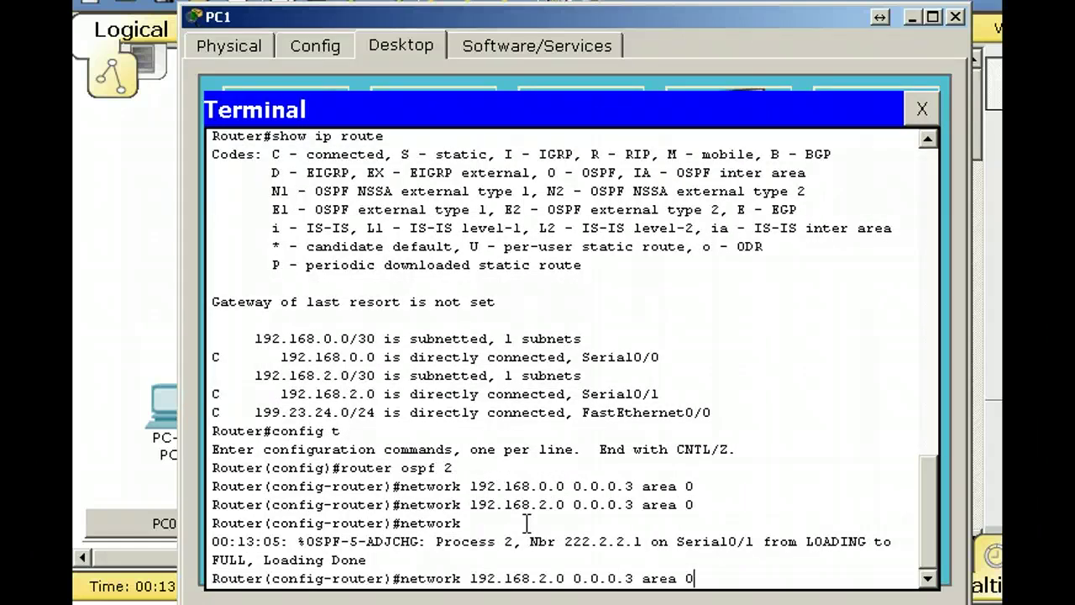
key(BackSpace)
key(BackSpace)
key(BackSpace)
key(BackSpace)
key(BackSpace)
key(BackSpace)
key(BackSpace)
key(BackSpace)
key(BackSpace)
key(BackSpace)
key(BackSpace)
key(BackSpace)
key(BackSpace)
key(BackSpace)
key(BackSpace)
key(BackSpace)
key(BackSpace)
key(BackSpace)
key(BackSpace)
key(BackSpace)
key(BackSpace)
key(BackSpace)
key(BackSpace)
key(BackSpace)
key(BackSpace)
key(BackSpace)
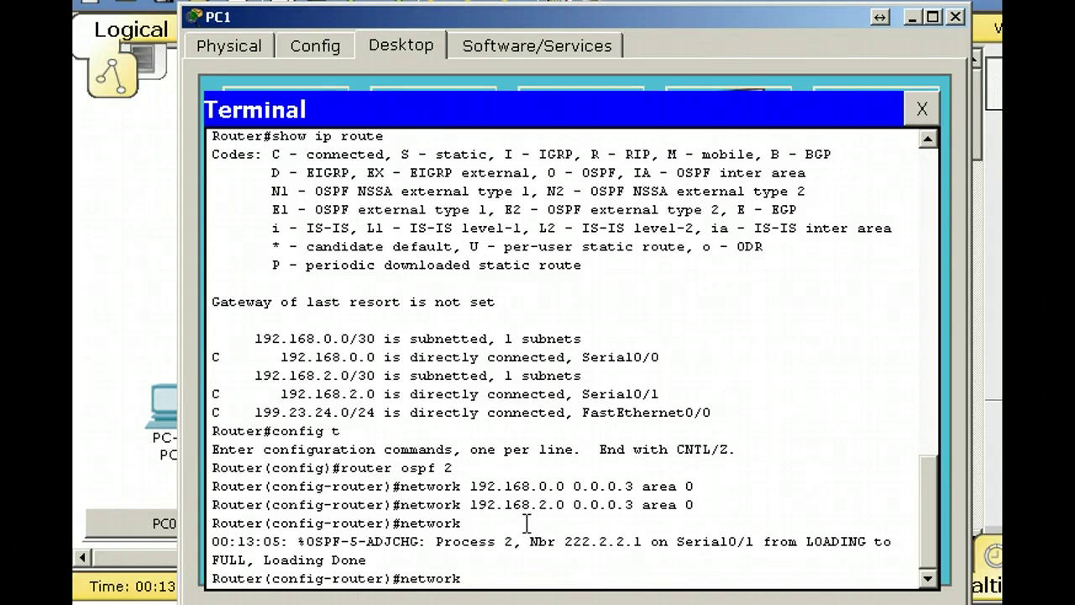
text(199.23.24.0 0.0.0.255 )
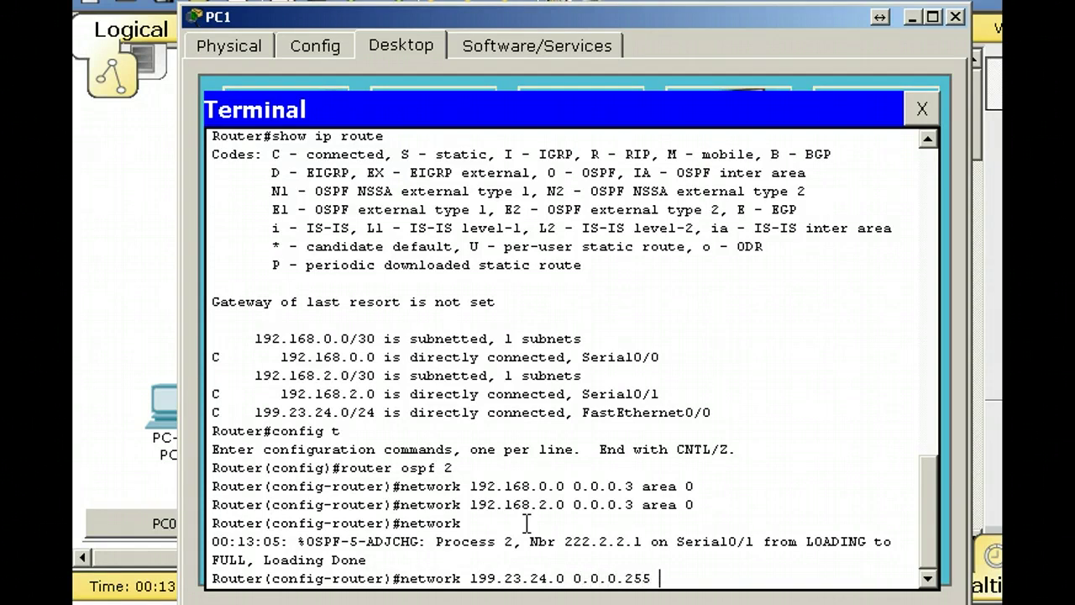
text(area 0)
key(Return)
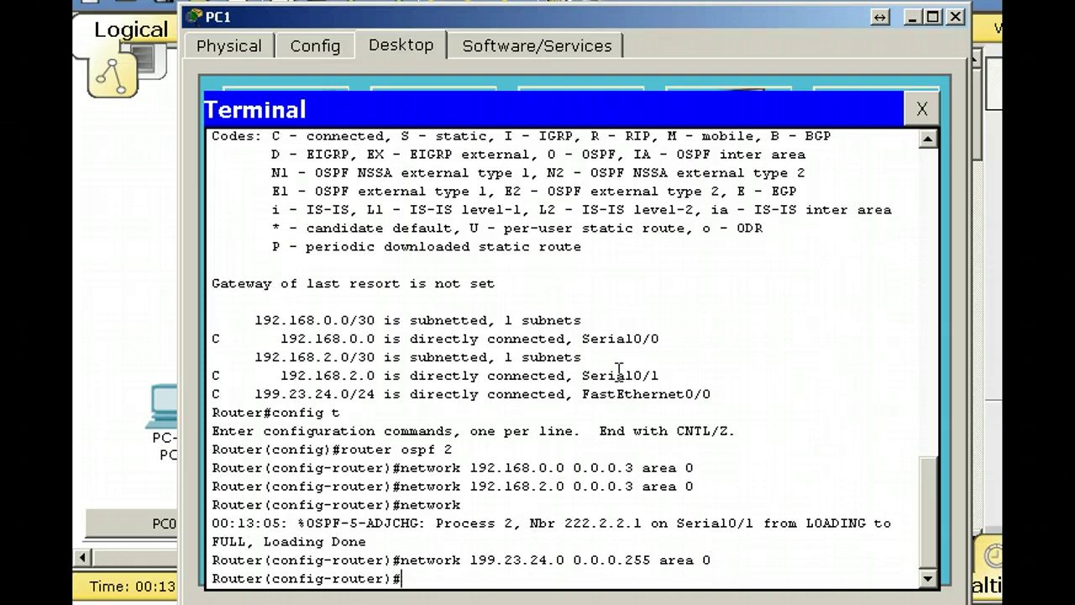
Back on the topology, underline 192.168.0.1, 192.168.0.2, 192.168.1.1 and 192.168.1.2, then clear them
click(912, 16)
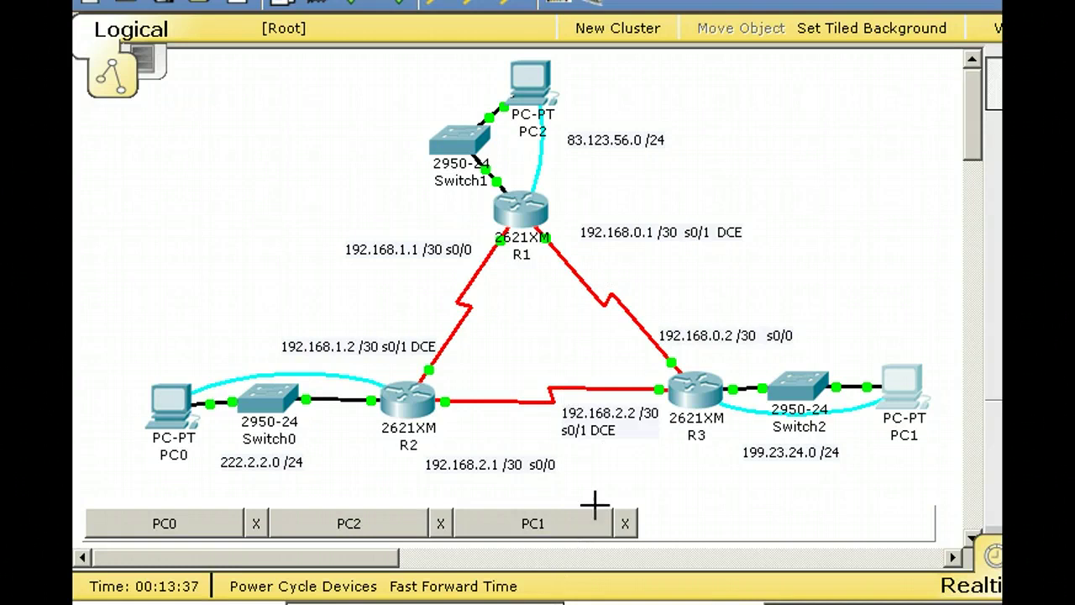
drag(591, 252, 672, 248)
drag(660, 351, 760, 344)
drag(344, 267, 453, 262)
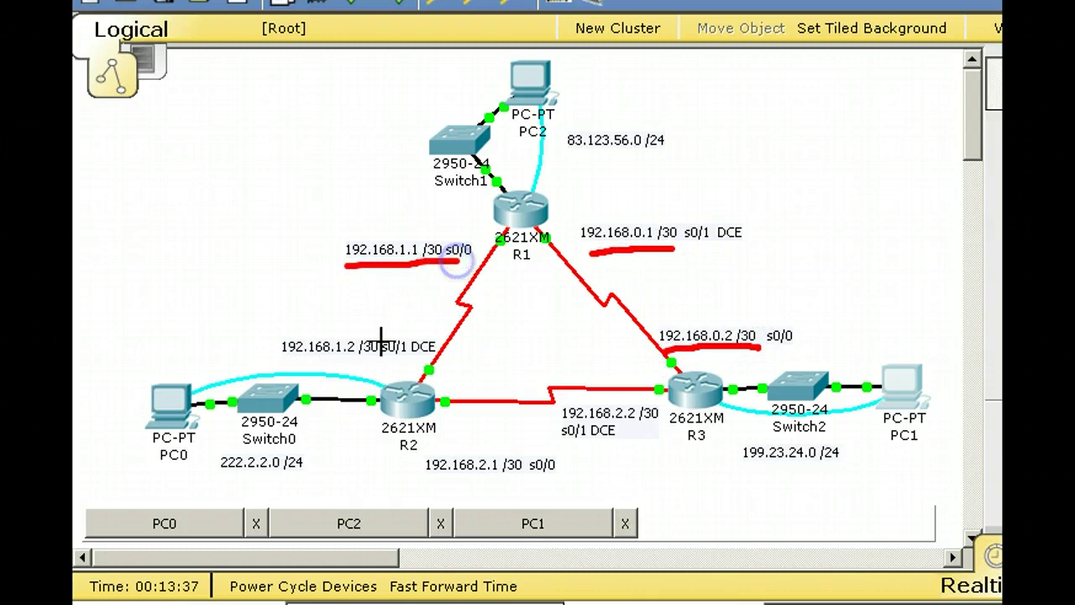
drag(301, 360, 403, 354)
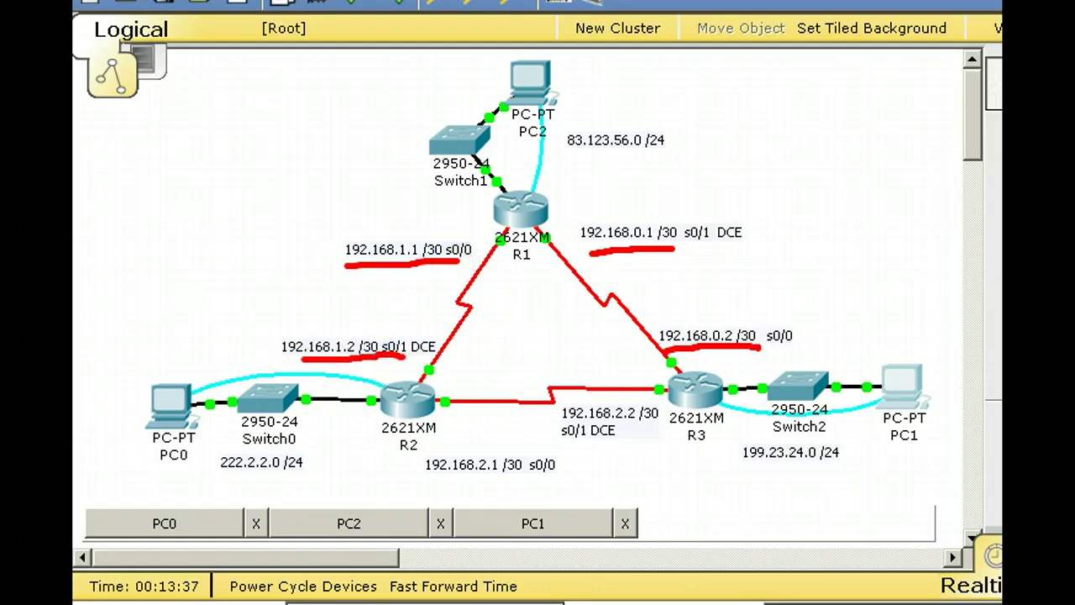
key(Escape)
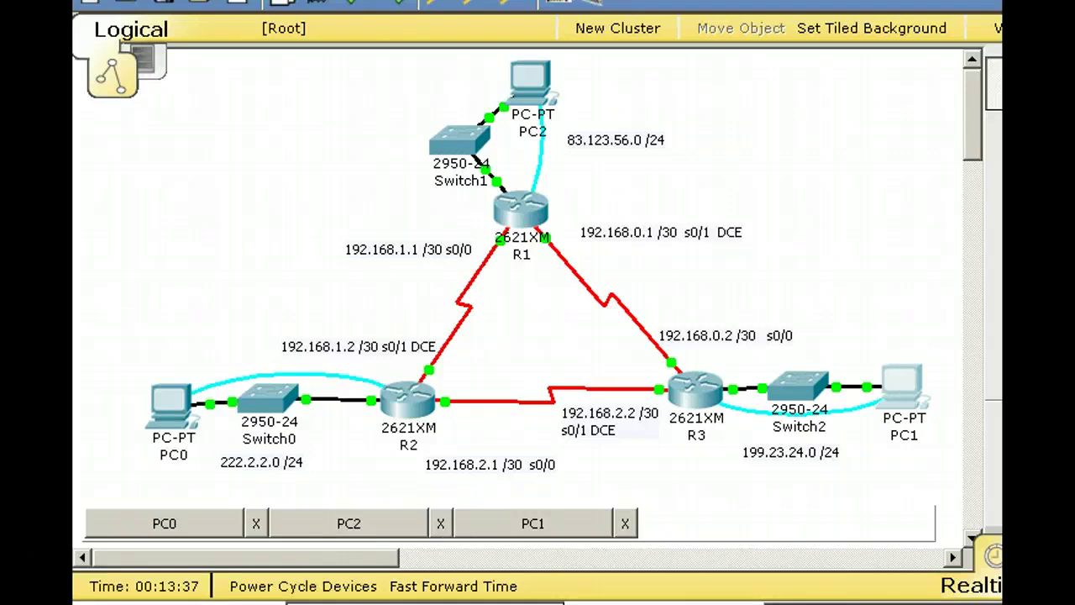
Open PC2's console terminal, enter en and run show ip route, showing three connected networks
click(353, 526)
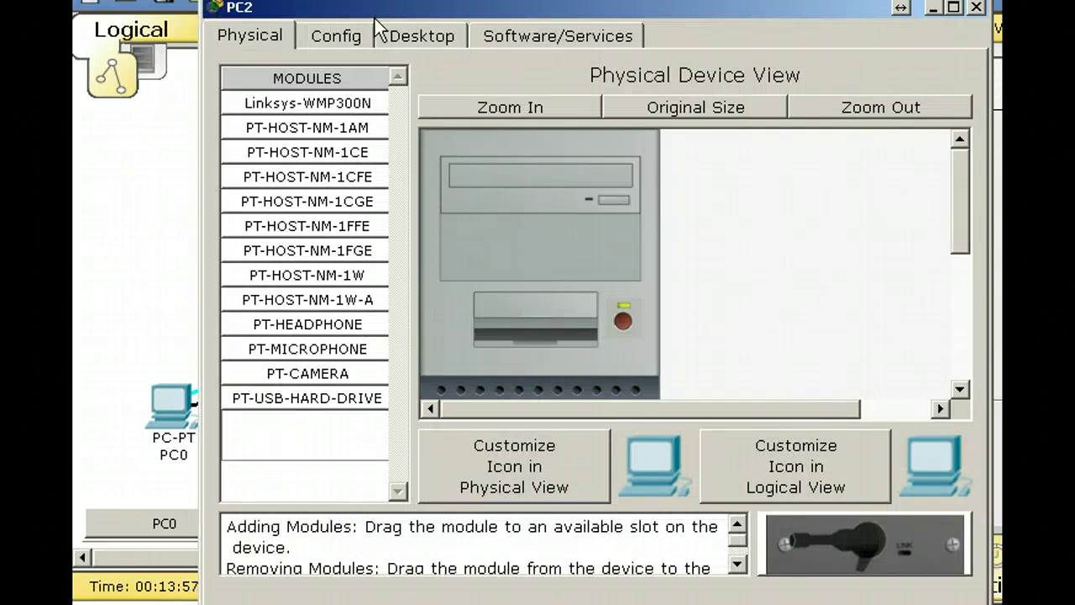
click(417, 32)
click(623, 126)
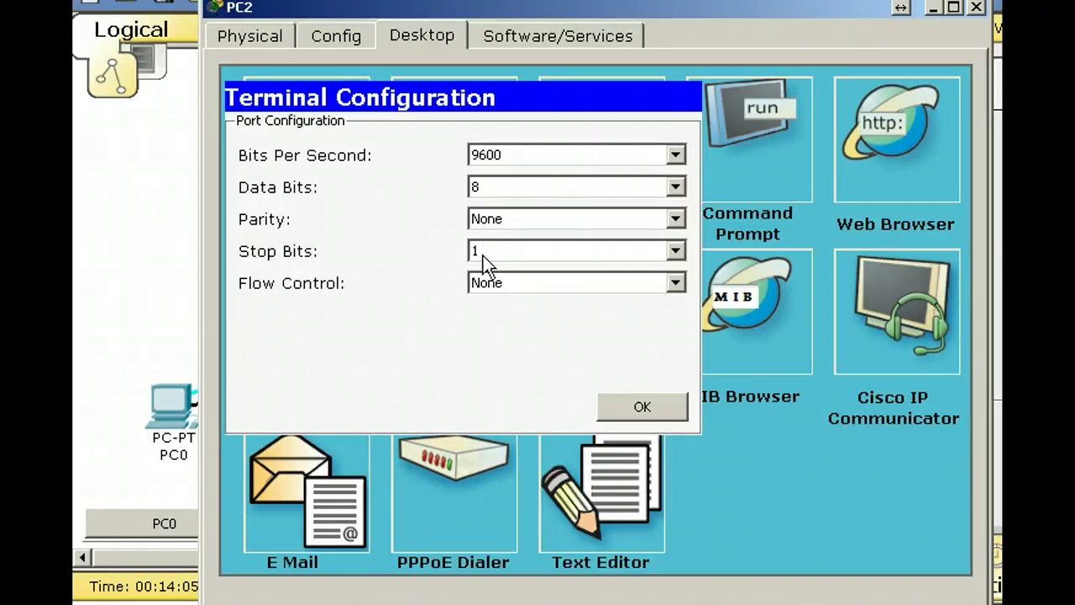
click(643, 408)
key(Return)
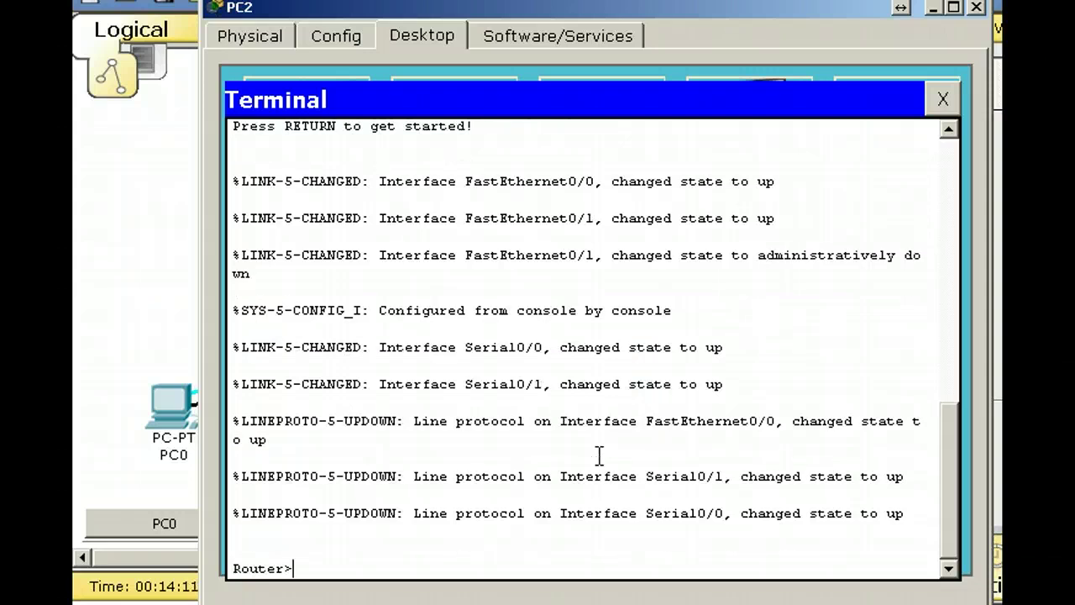
text(en)
key(Return)
text(sh)
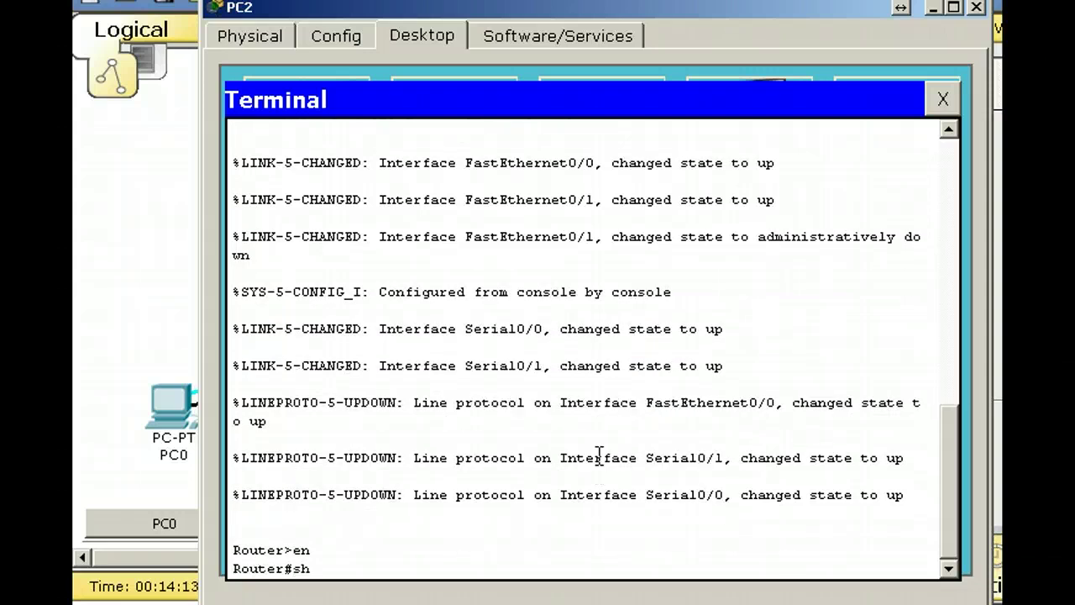
text(ow ip route)
key(Return)
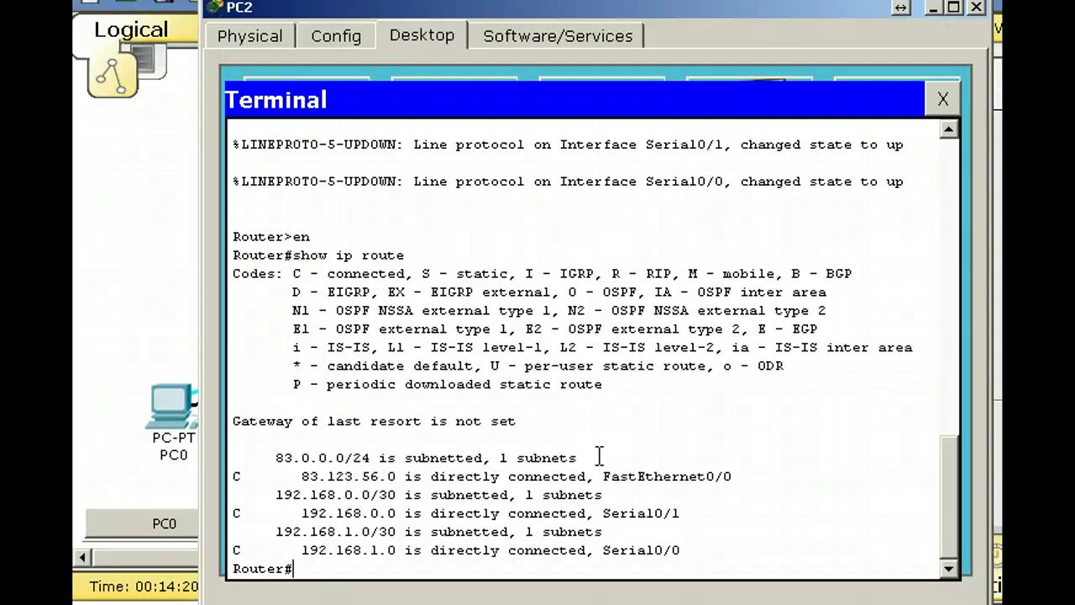
Start router ospf 3 and add network 83.0.0.0 0.0.0.255 area 0
text(config t)
key(Return)
text(router ospf 3)
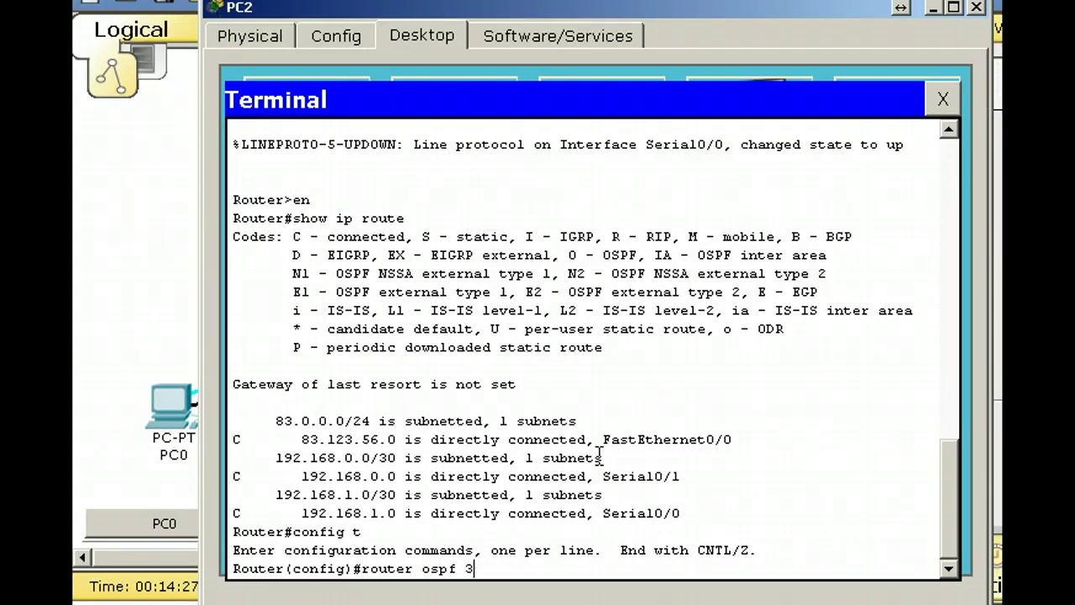
key(Return)
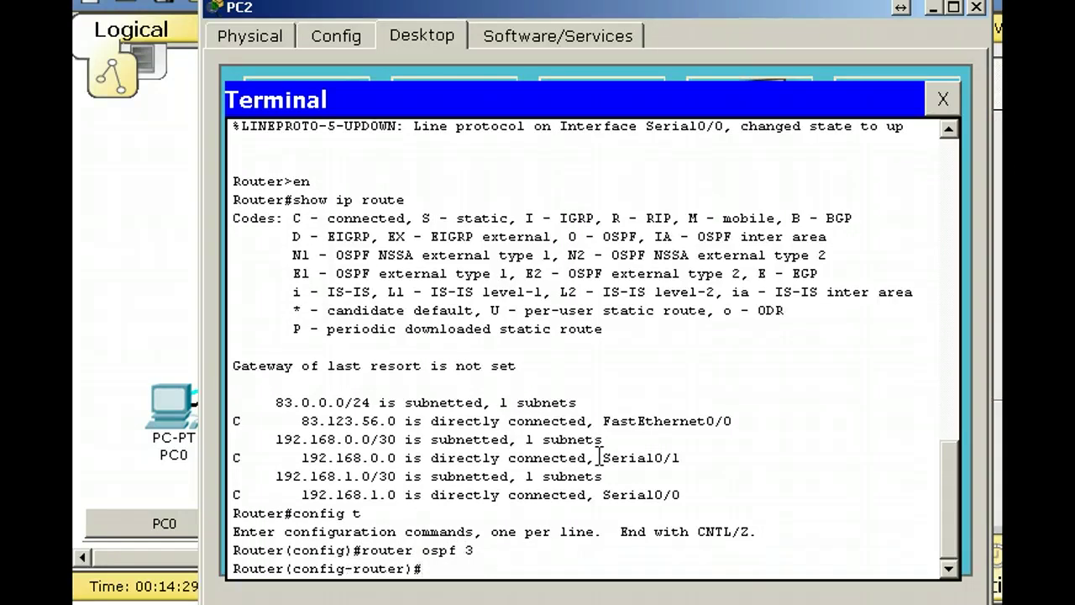
text(network 83.0.0.)
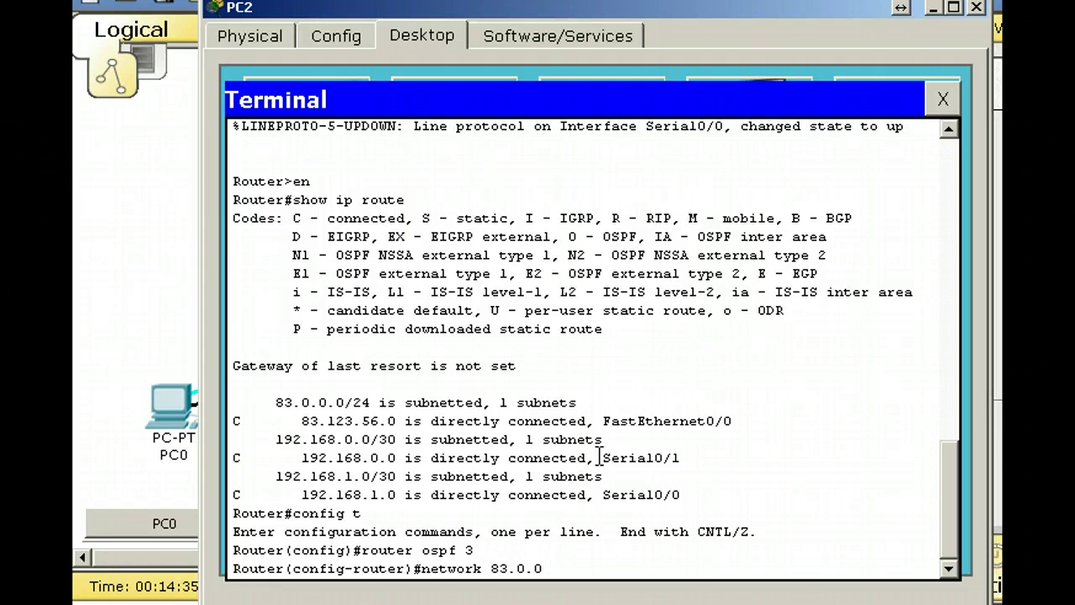
text(0 0.0.0.255 area0)
key(Return)
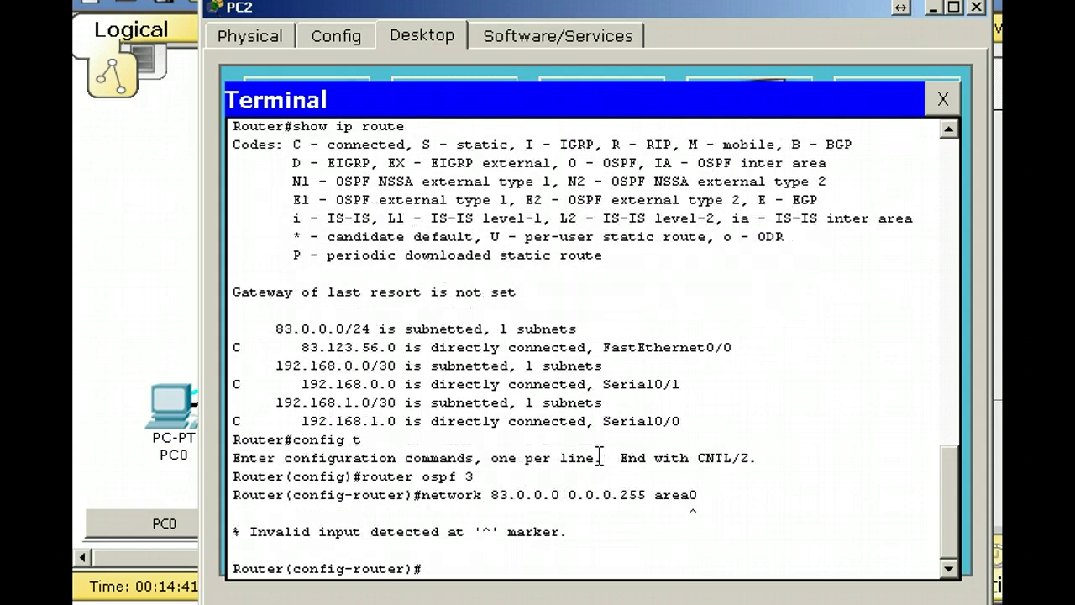
key(Up)
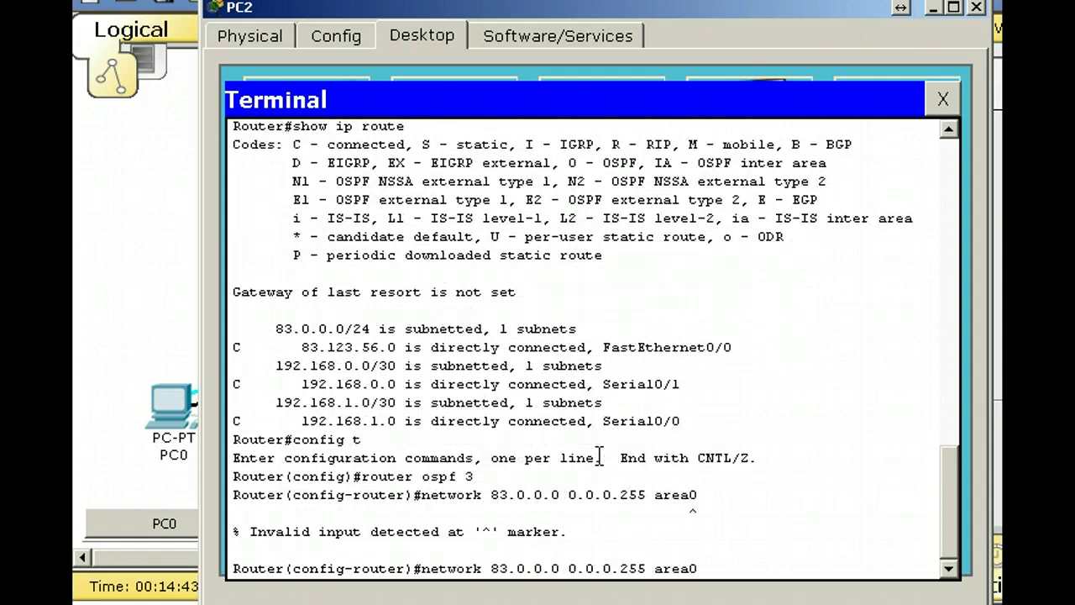
key(Left)
key(Return)
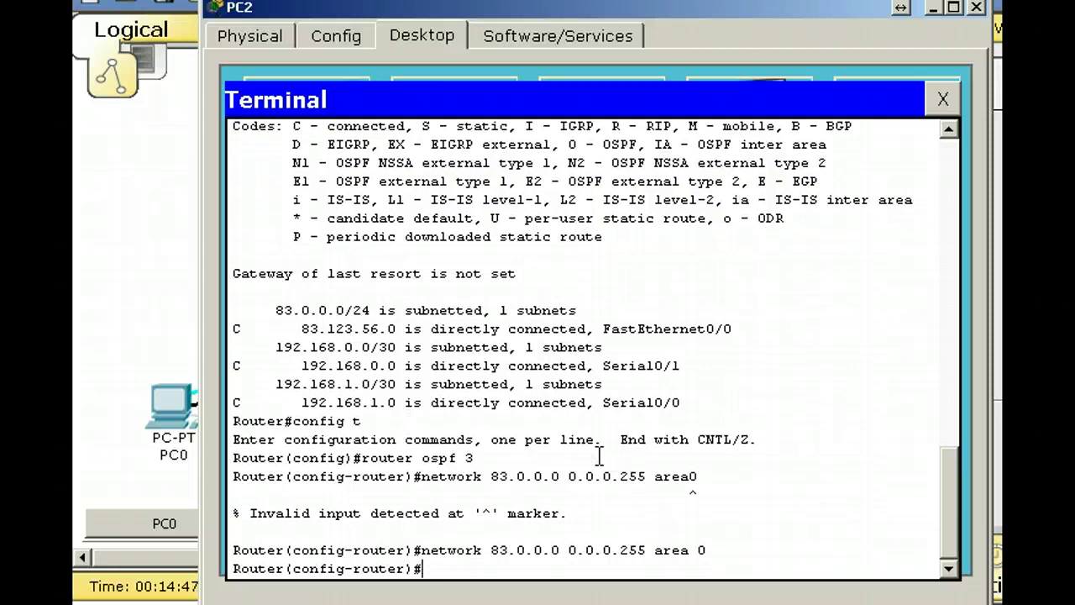
Add network 192.168.0.0 0.0.0.3 to area 0
text(network 192.1)
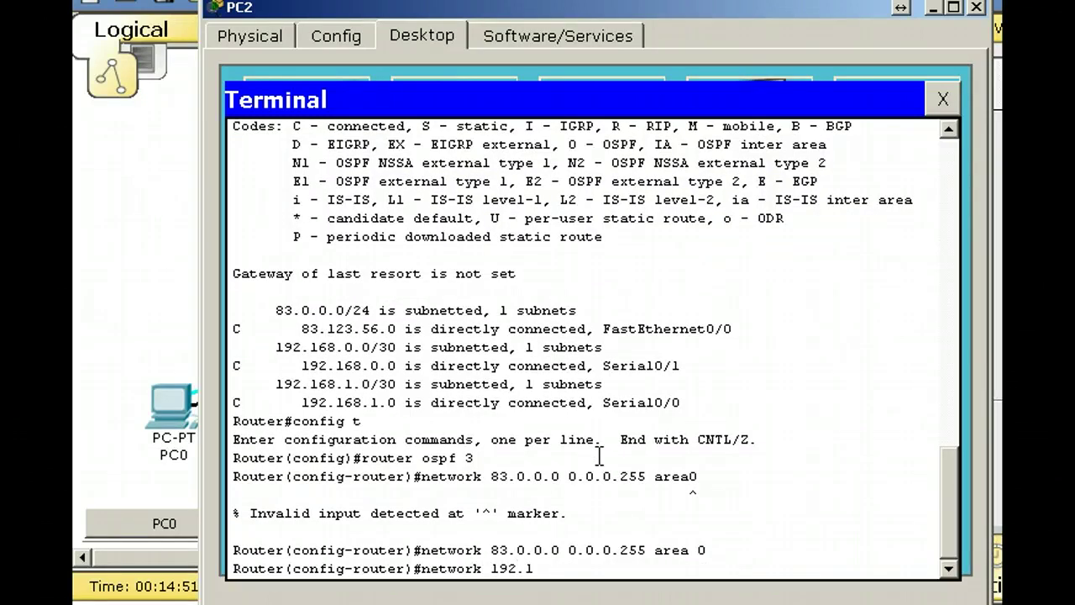
text(68.0.0 0.0.0.3 area 30)
key(BackSpace)
key(BackSpace)
text(0)
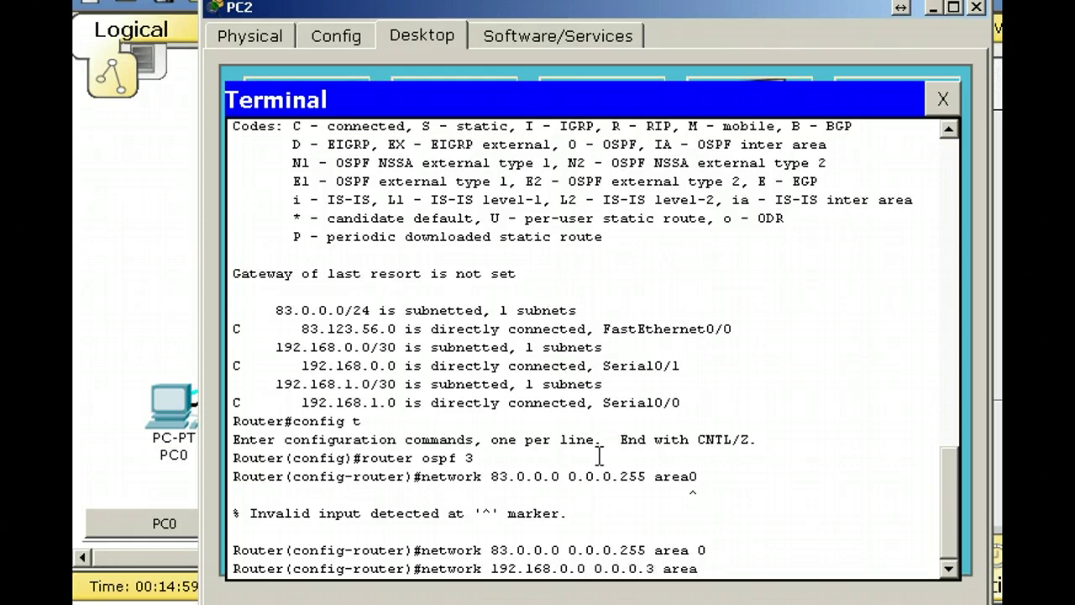
key(Return)
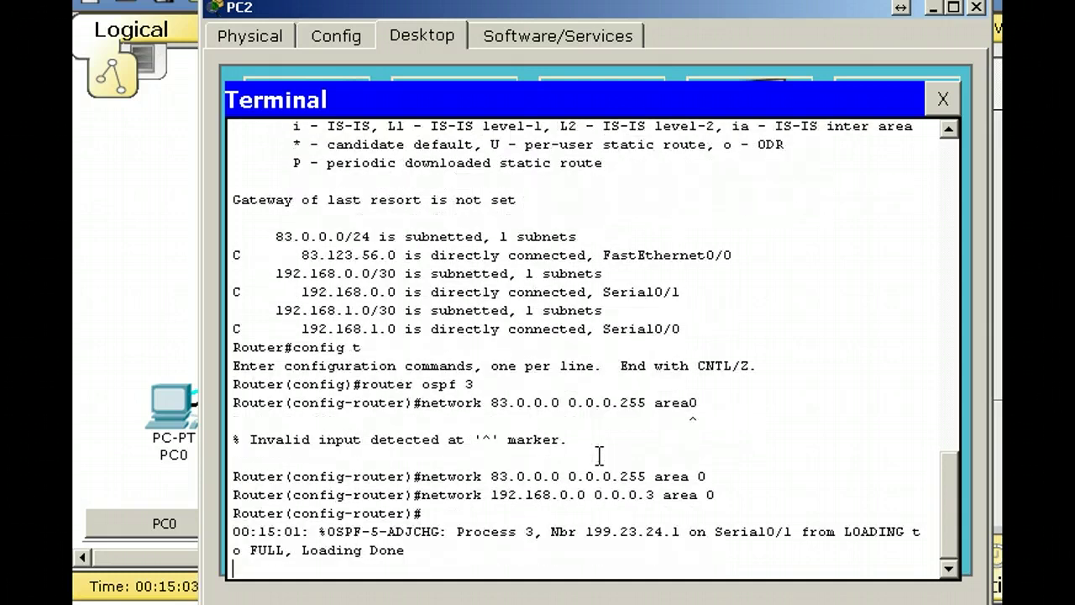
Add network 192.168.1.0 0.0.0.3 to area 0 and leave configuration mode
key(Up)
key(Left)
key(Left)
key(Left)
key(Left)
key(Left)
key(Left)
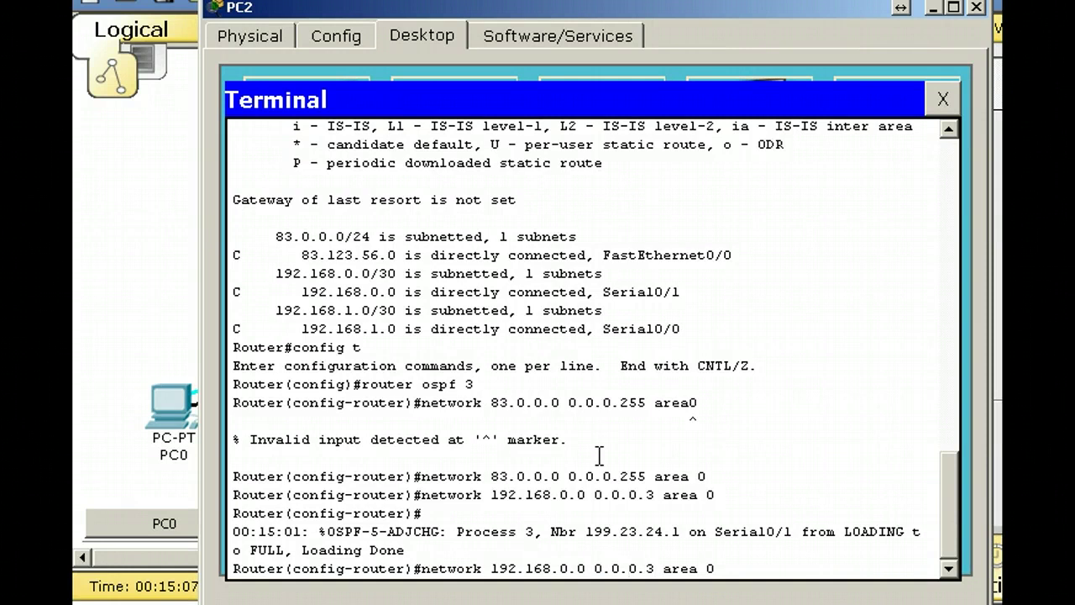
key(Left)
key(Left)
key(Left)
key(BackSpace)
text(1)
key(BackSpace)
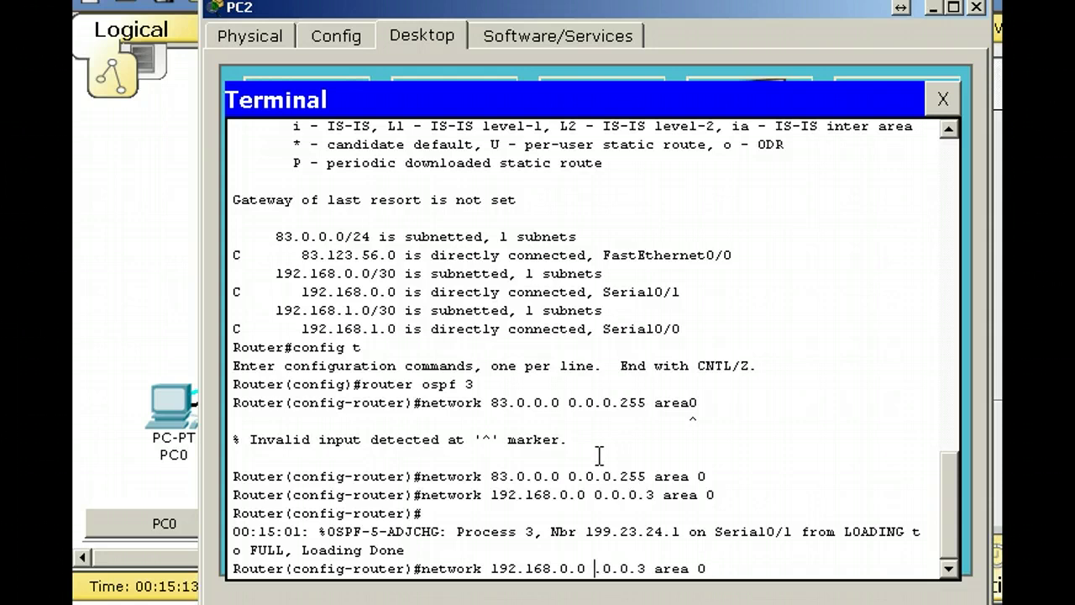
text(0)
key(Left)
key(Left)
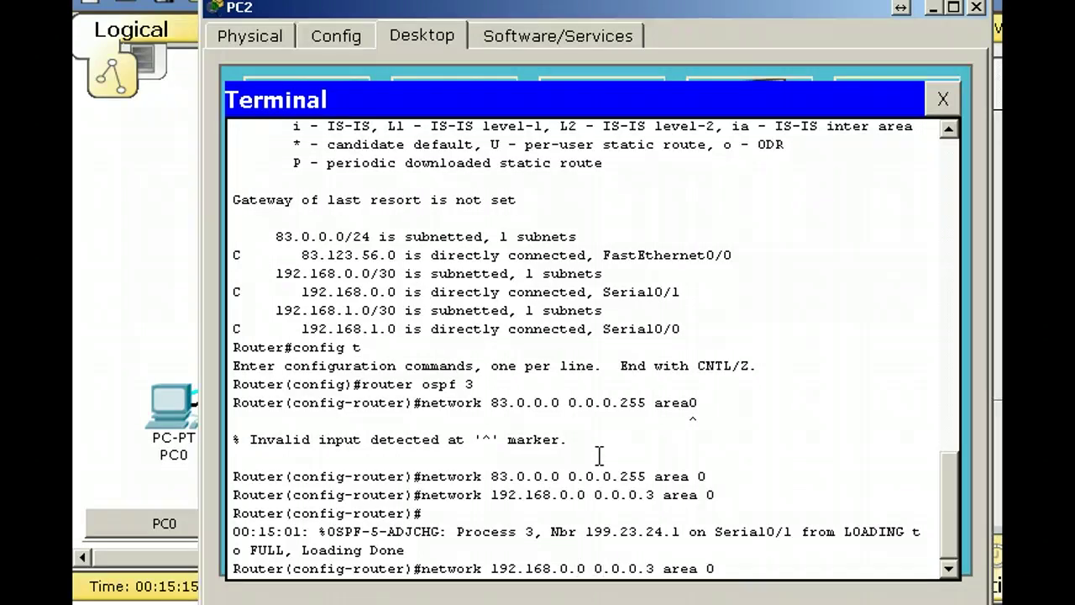
key(BackSpace)
text(1)
key(Return)
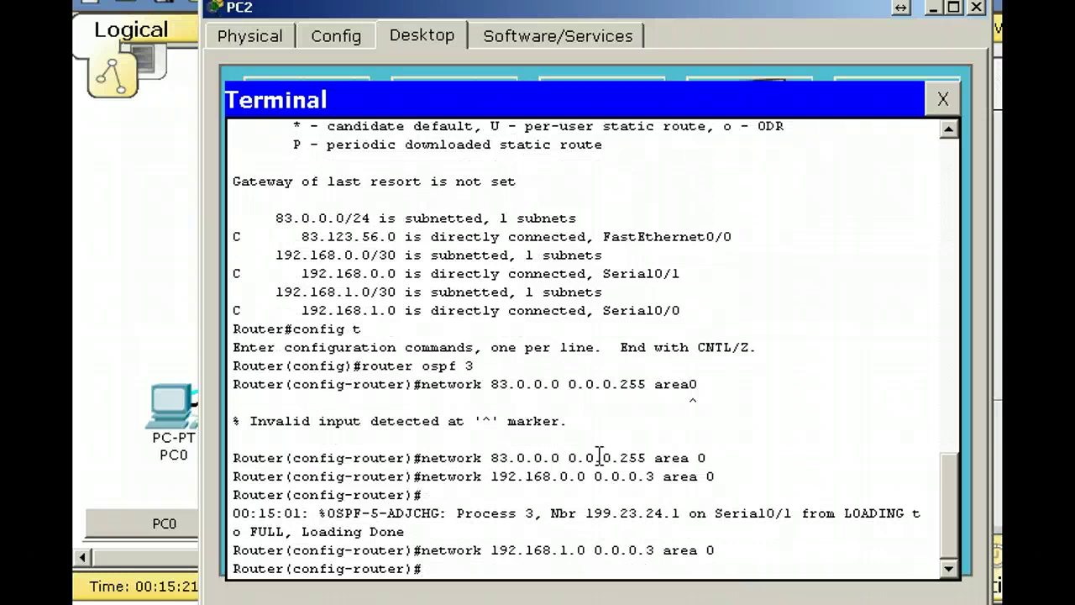
text(end)
key(Return)
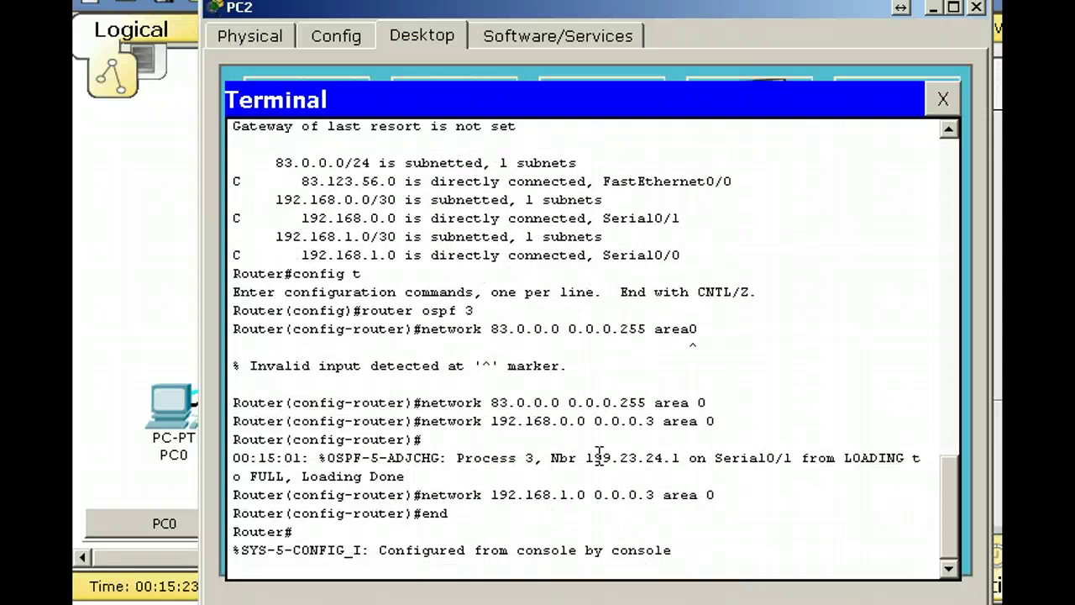
Run show ip route to see OSPF routes to 192.168.2.0, 199.23.24.0 and 222.2.2.0
text(show ip route)
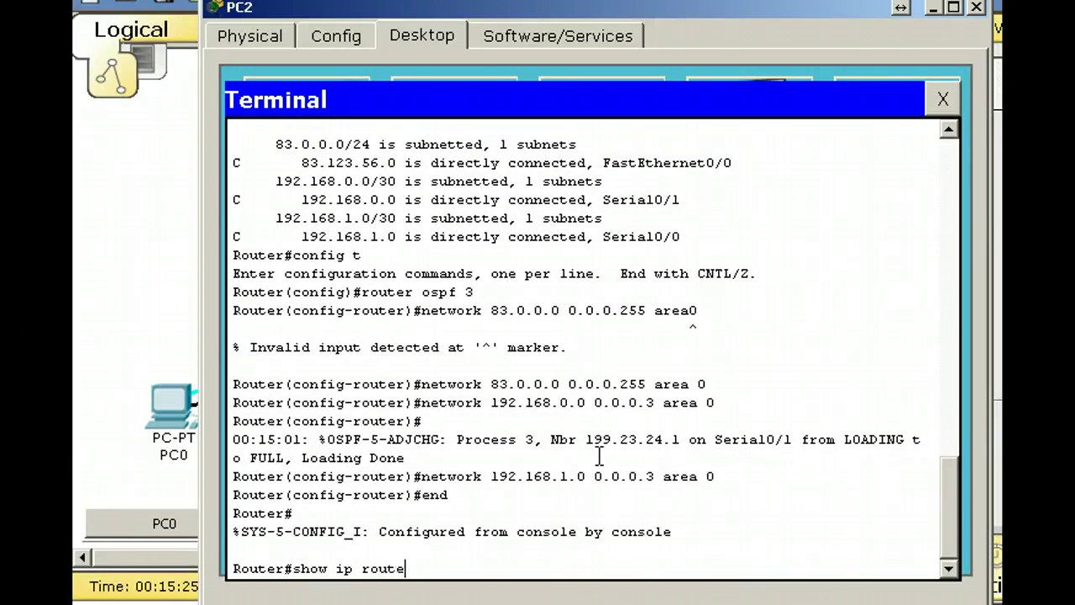
key(Return)
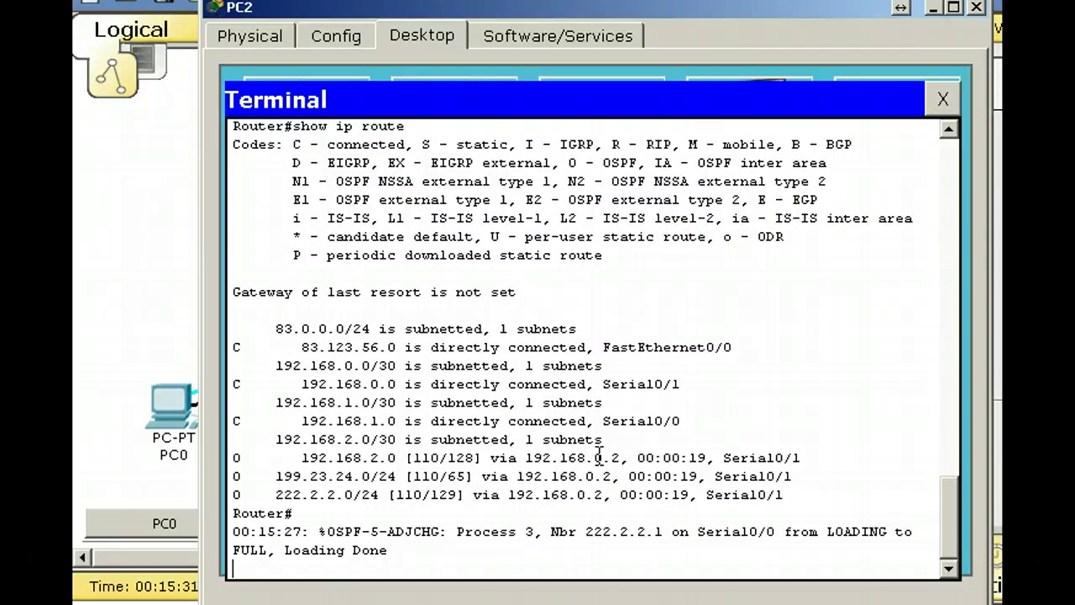
Try listing OSPF neighbors with show ip ospf neigbors
key(Return)
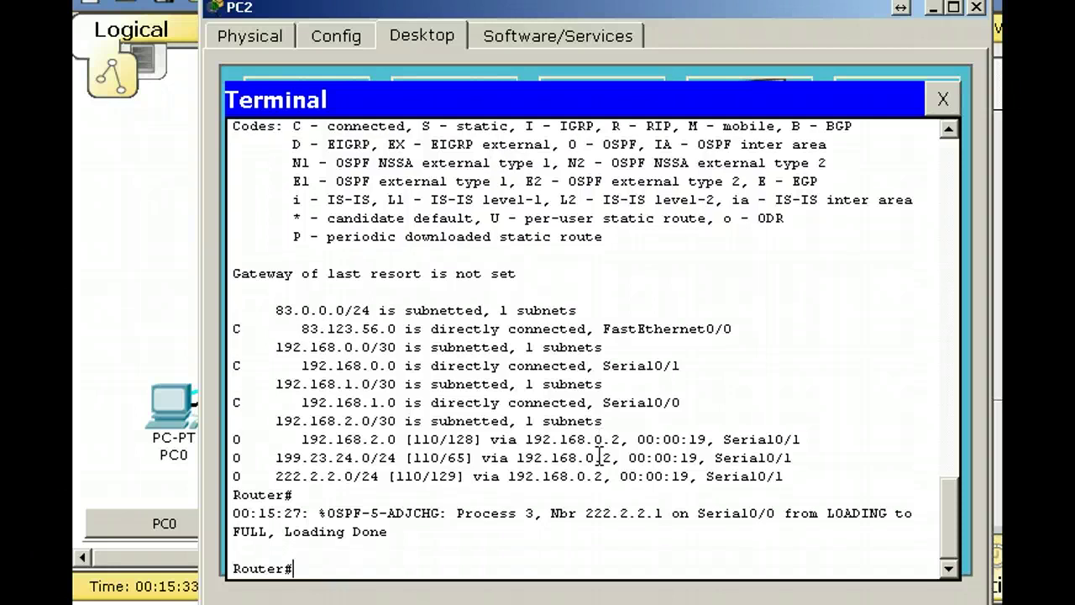
text(show ip ospf neig)
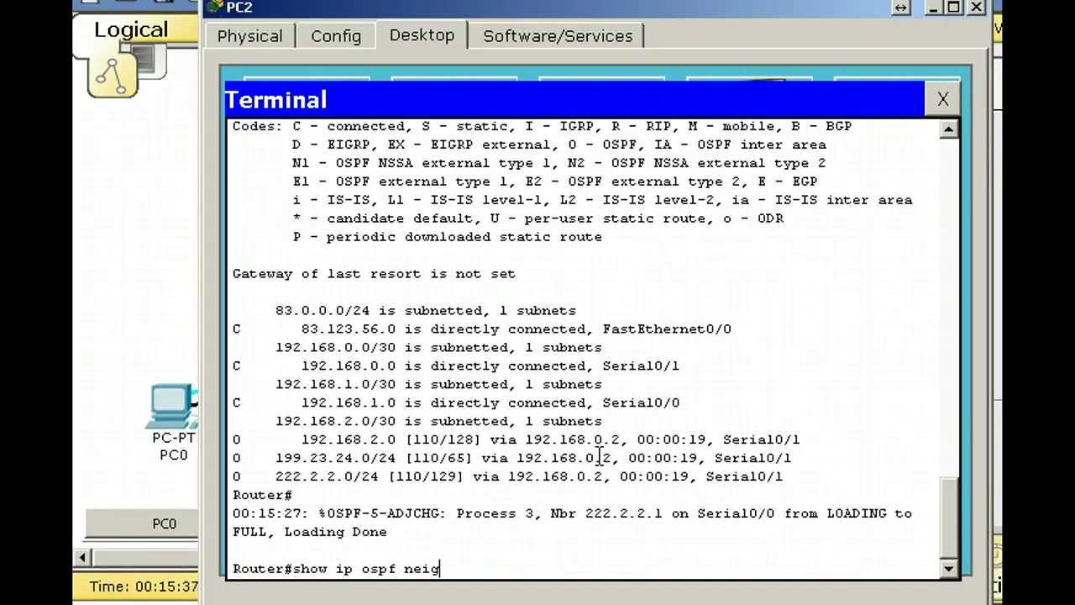
text(bor)
key(Return)
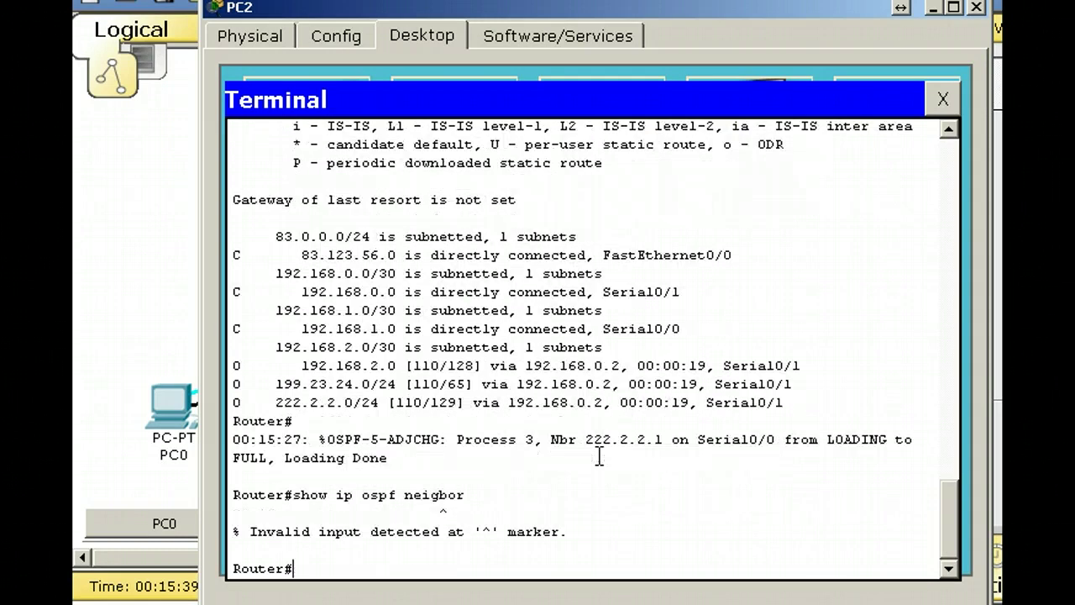
key(Up)
text(s)
key(Return)
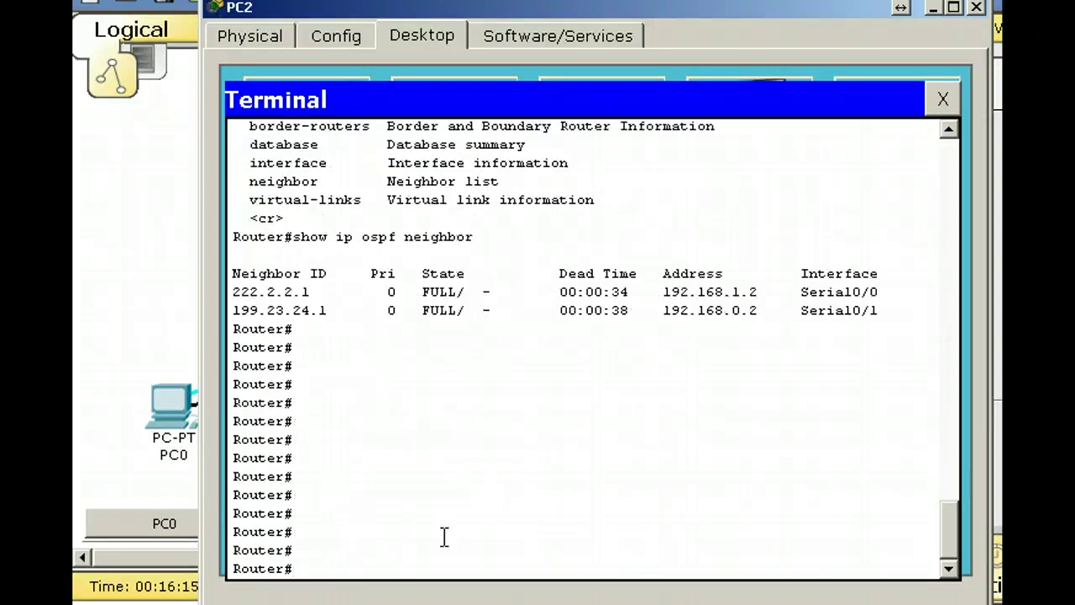
Run show ip ospf neighbor, confirming 222.2.2.1 and 199.23.24.1 are both FULL
key(Return)
key(Return)
key(Return)
key(Return)
key(Return)
key(Return)
key(Return)
key(Return)
key(Return)
key(Return)
key(Return)
text(show )
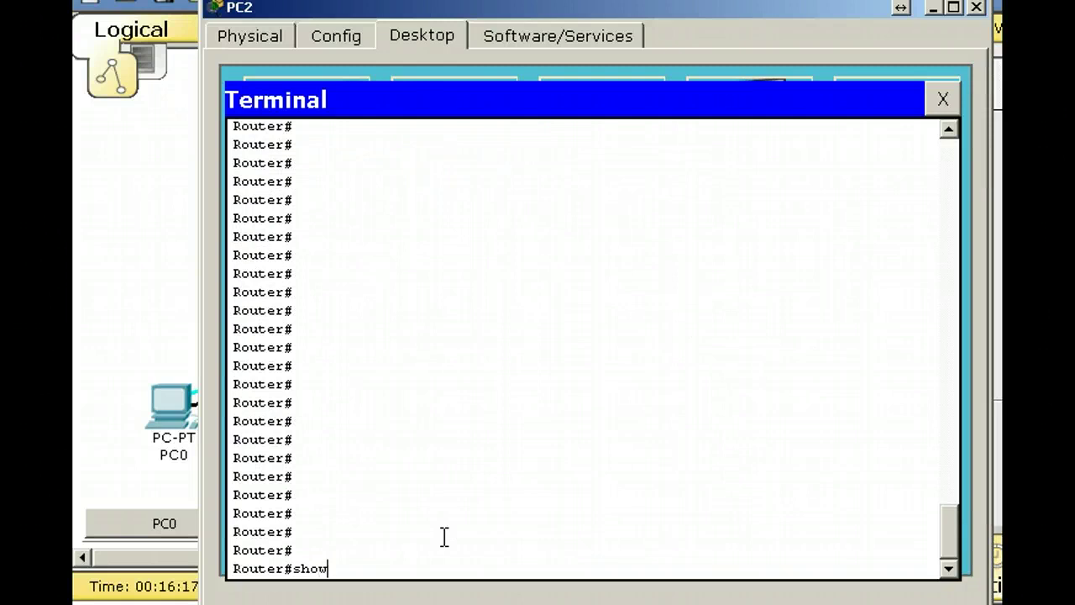
text(ip osf)
key(BackSpace)
text(p o)
key(BackSpace)
key(BackSpace)
text(pf nei)
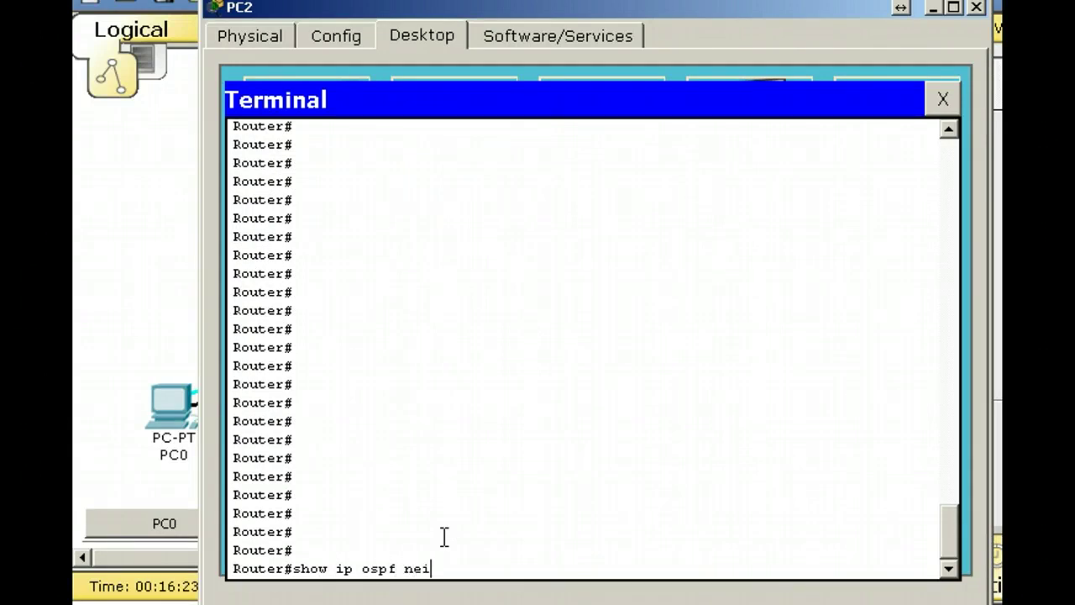
key(Tab)
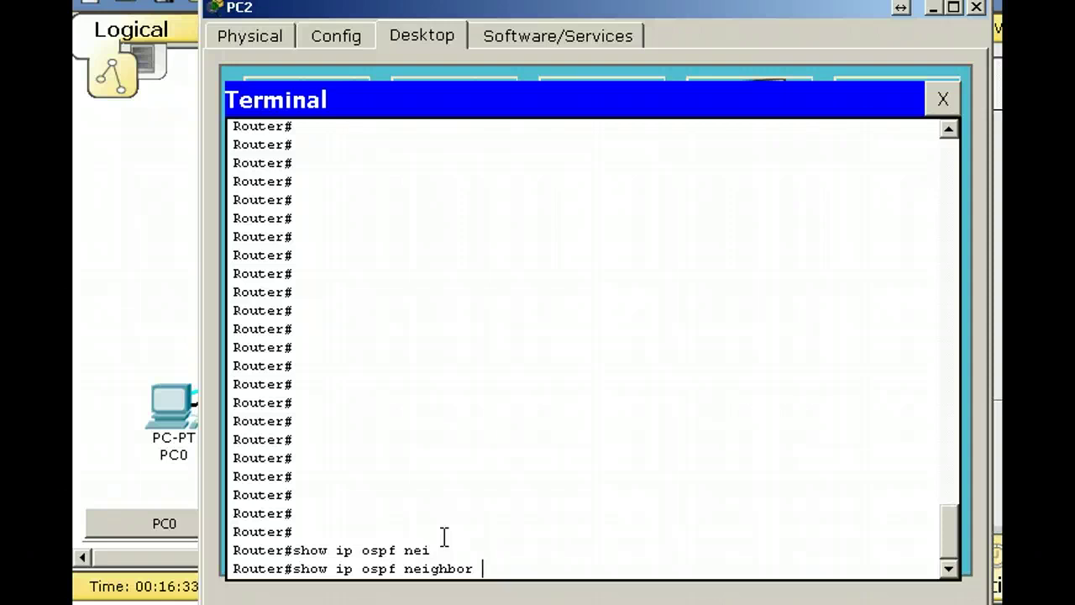
key(Return)
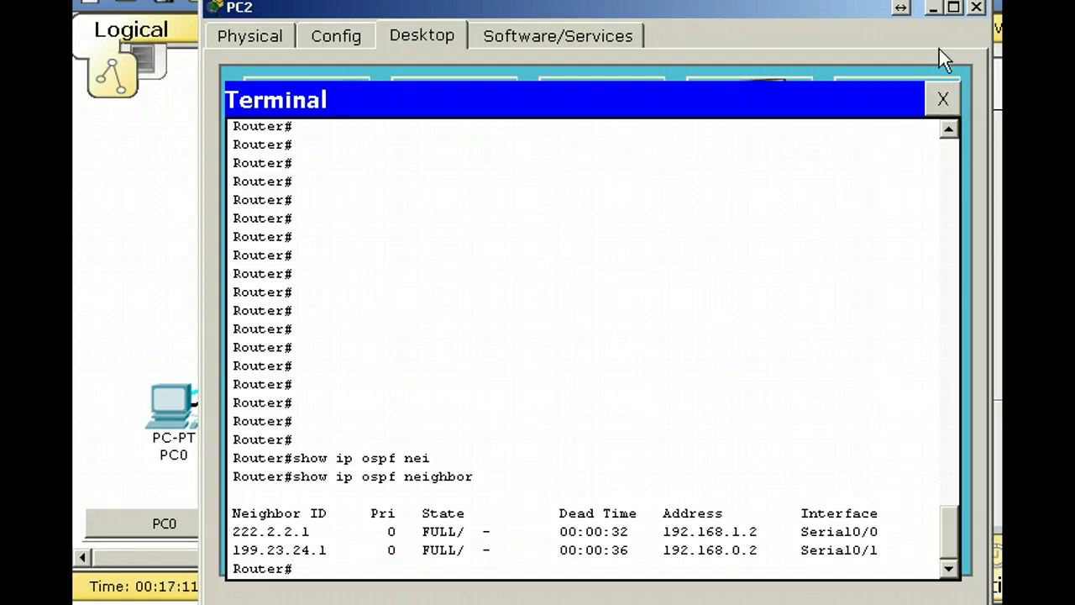
Close PC2's router terminal, then close PC1's router terminal and open PC1's Command Prompt
click(946, 101)
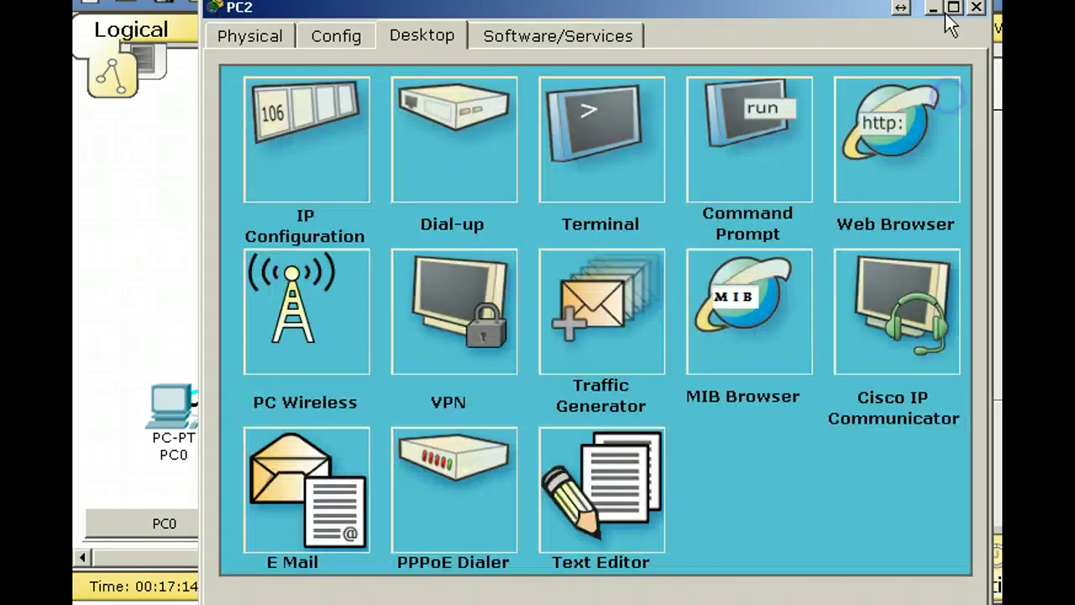
click(935, 10)
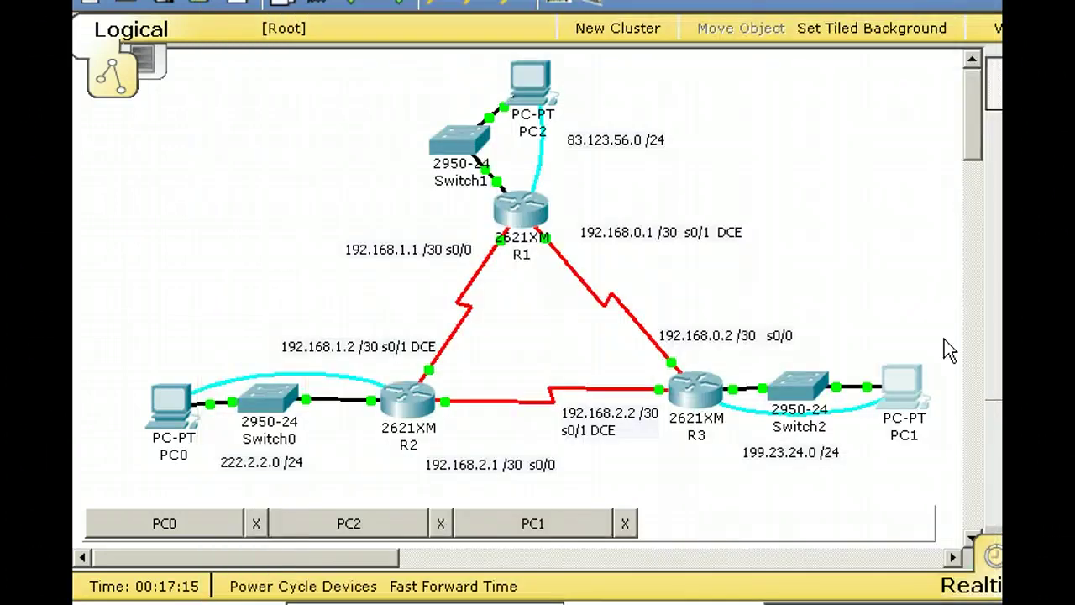
click(931, 435)
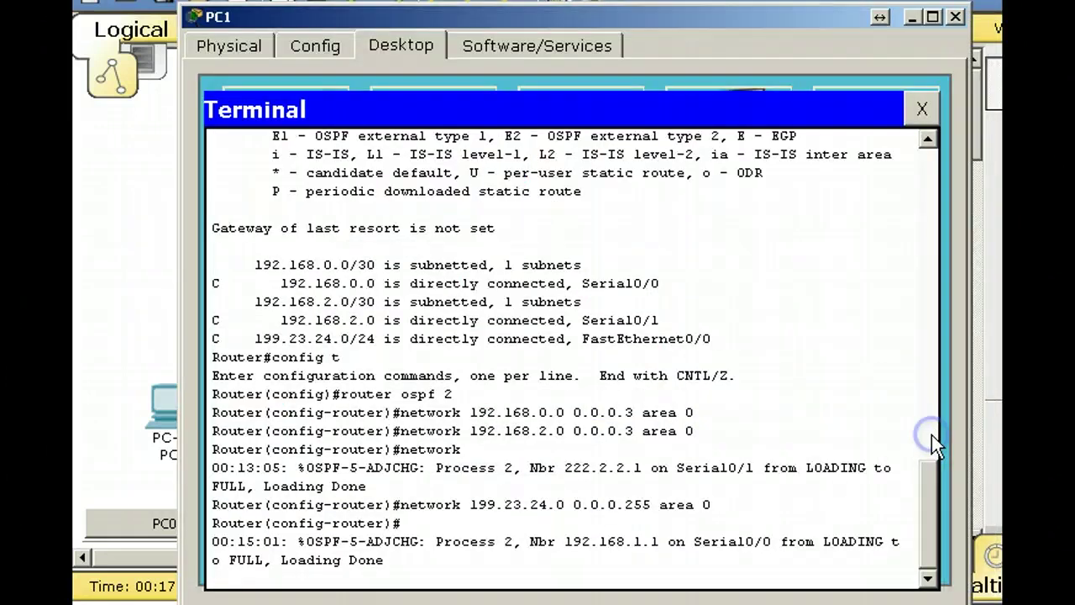
click(912, 18)
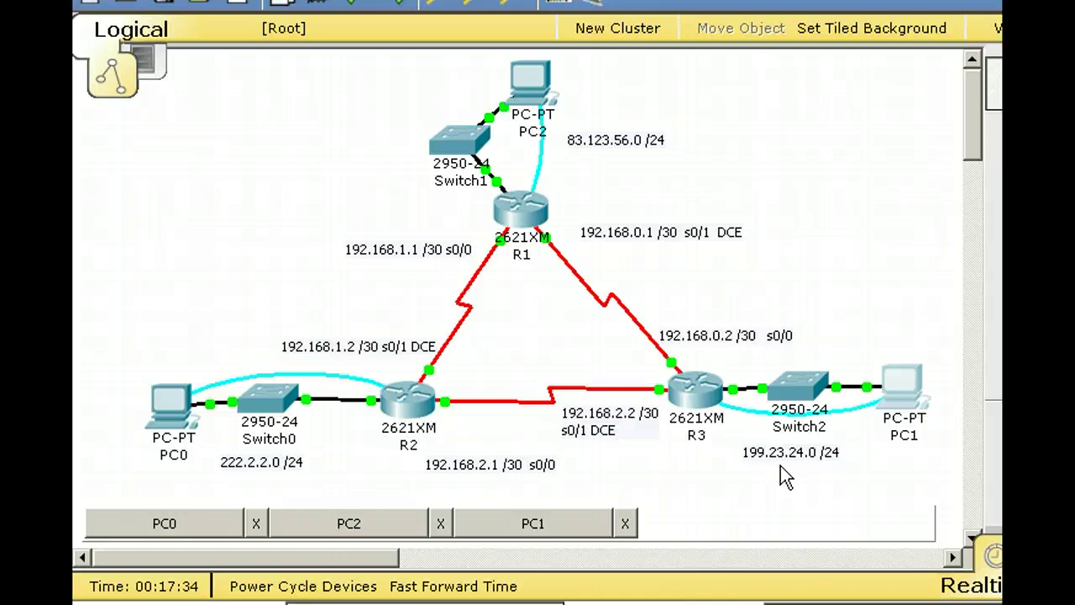
click(904, 395)
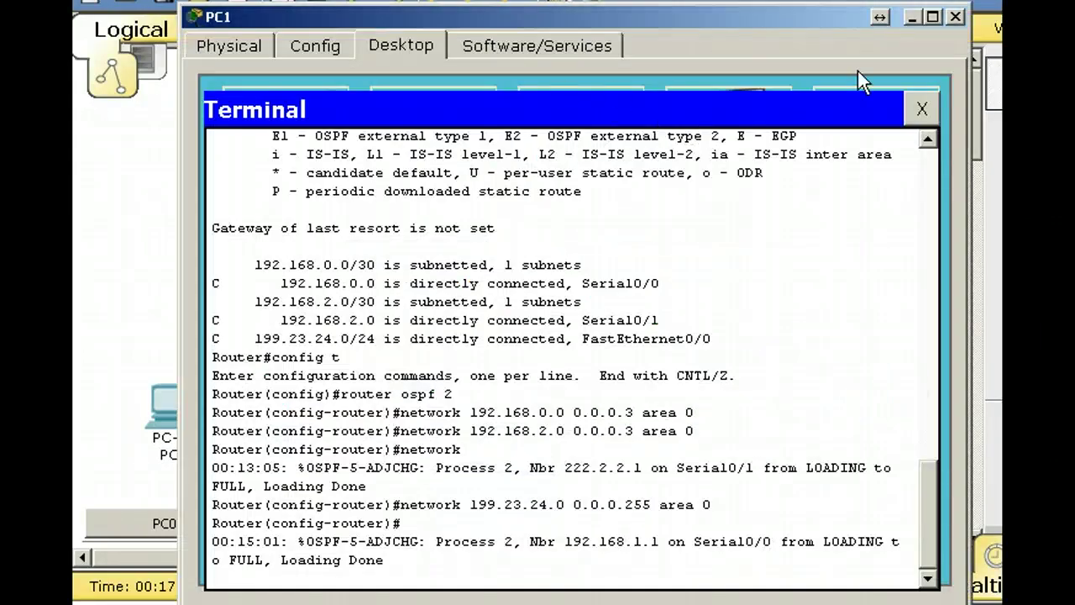
click(920, 109)
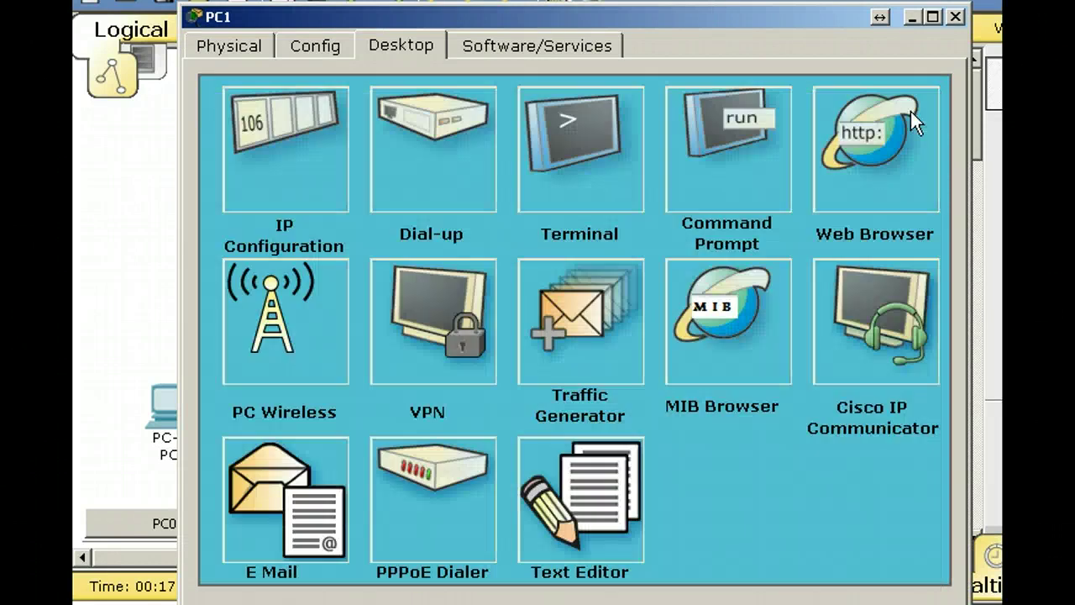
click(728, 147)
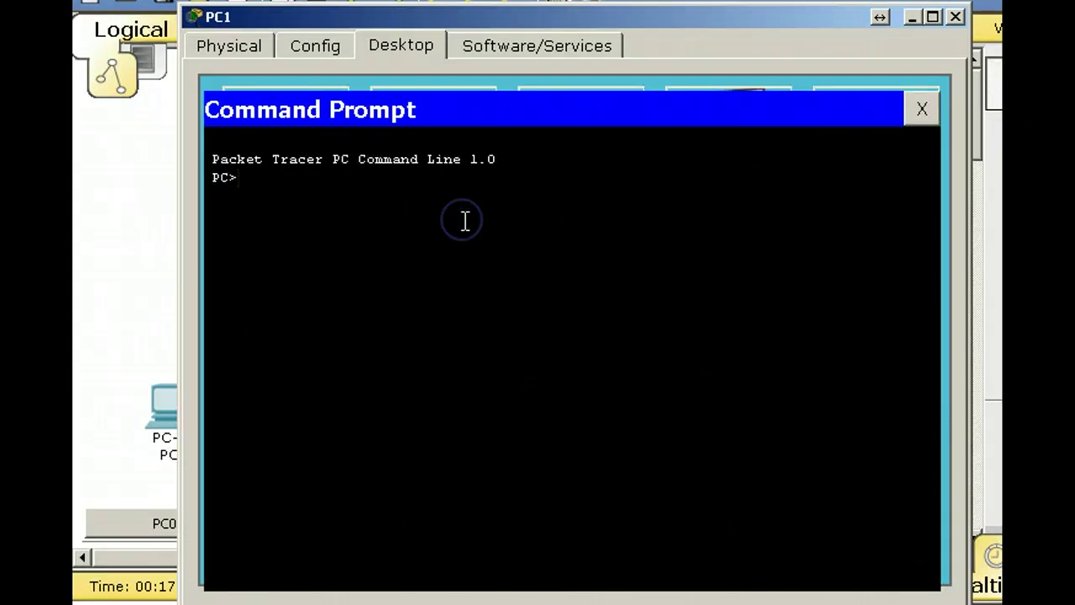
Trace PC1's route to 222.2.2.2 twice, confirming three hops via 199.23.24.1 and 192.168.2.1
text(tracert 222.2.2.2)
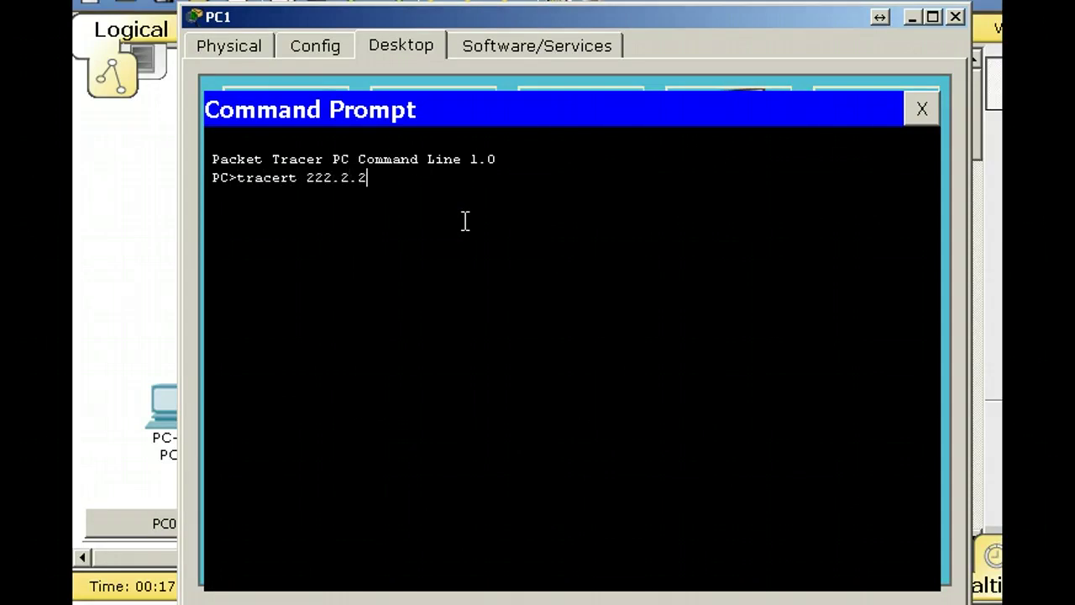
key(Return)
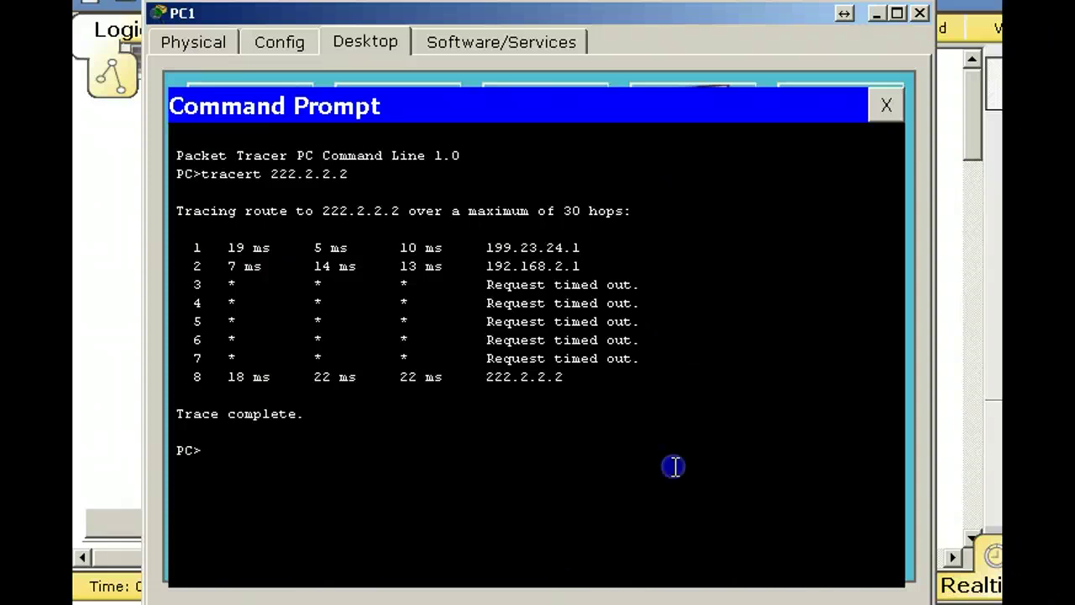
key(Up)
key(Return)
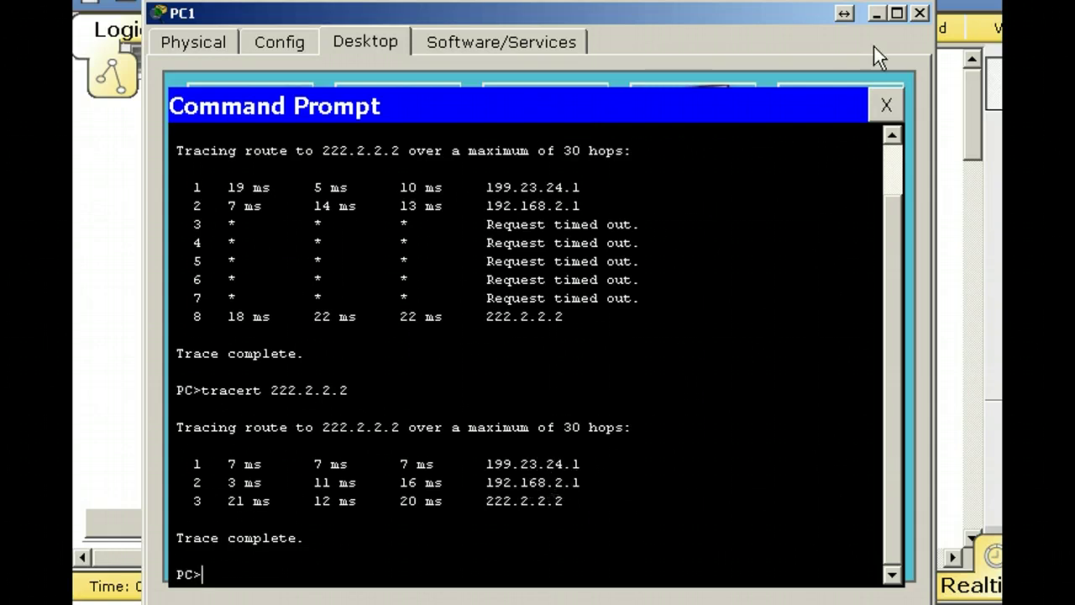
Minimize PC1's window and open router R3's device window fully in view
click(875, 13)
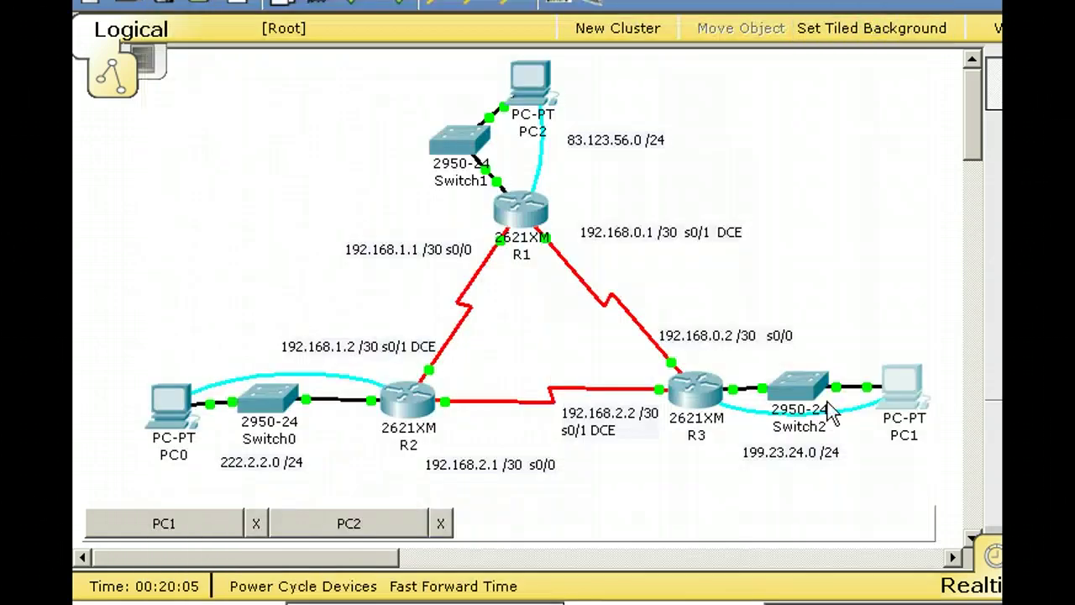
click(686, 463)
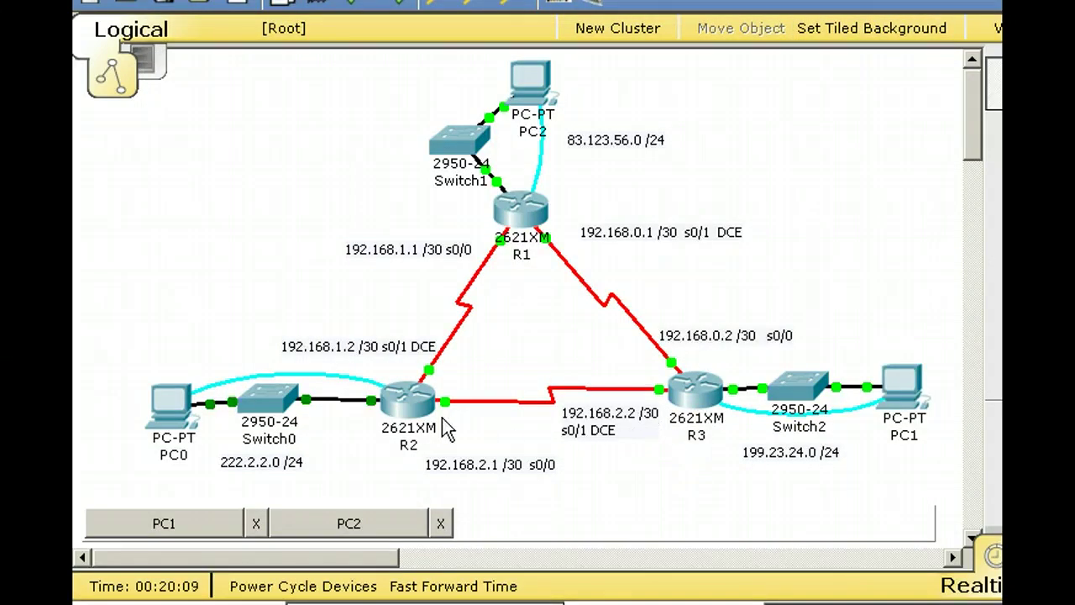
mouse_move(694, 405)
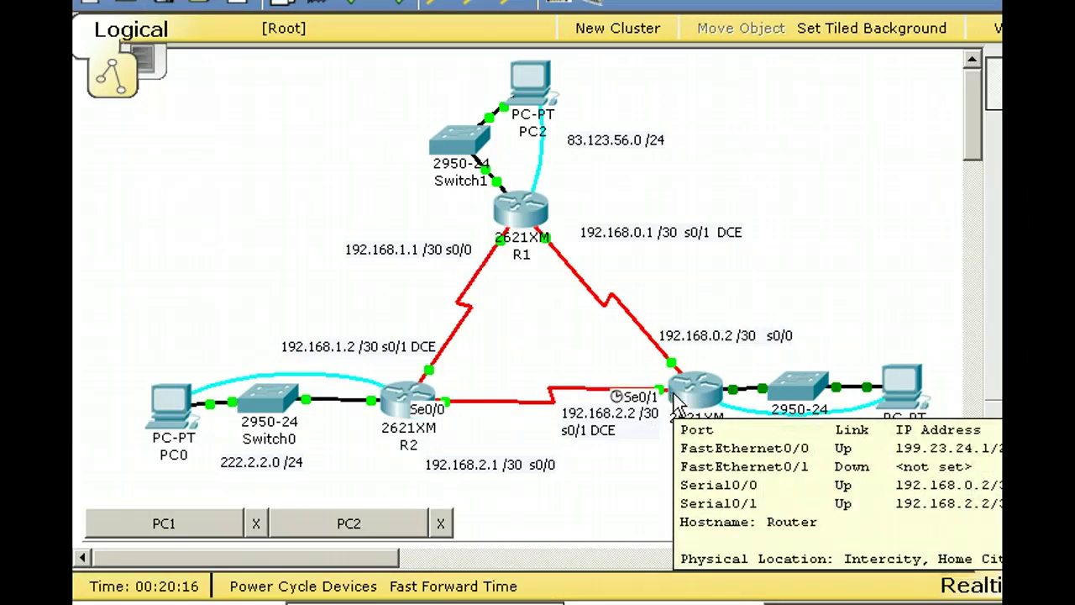
click(676, 395)
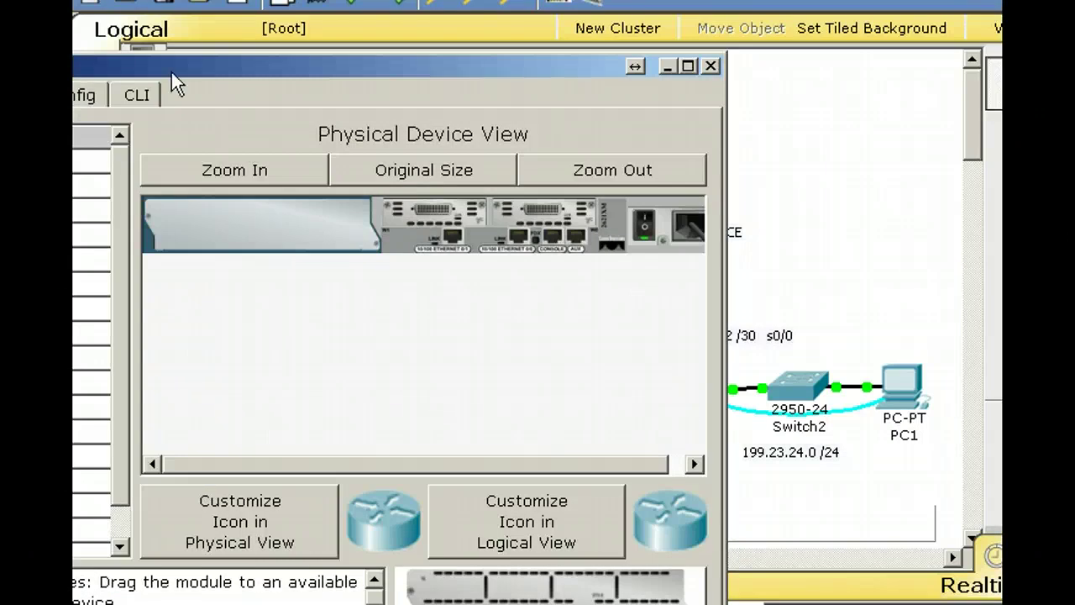
drag(235, 71, 516, 56)
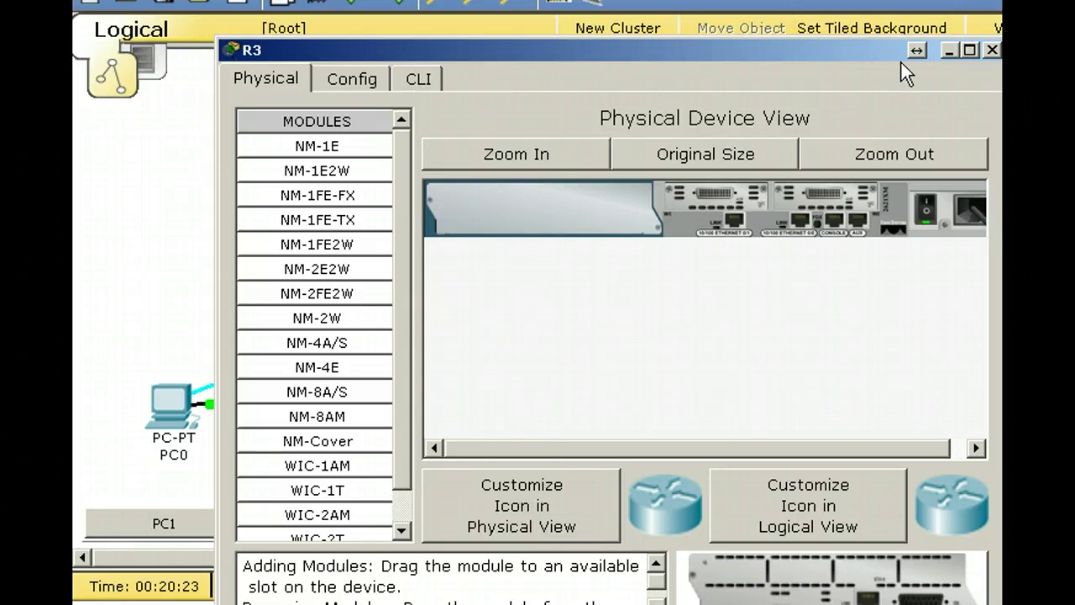
In R3's CLI, leave configuration mode with the end command
click(417, 84)
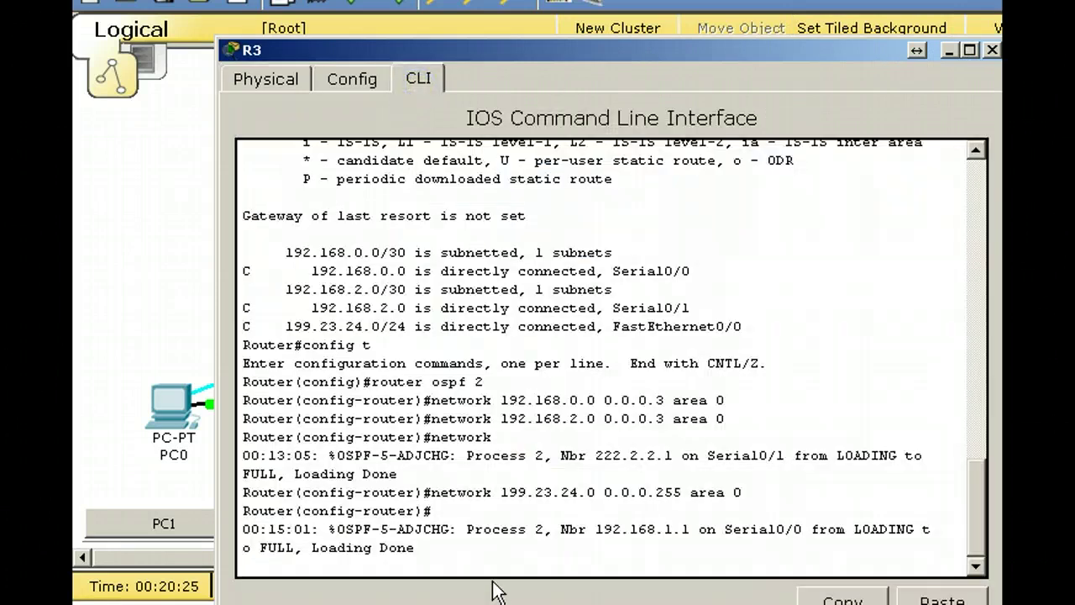
text(.)
key(Return)
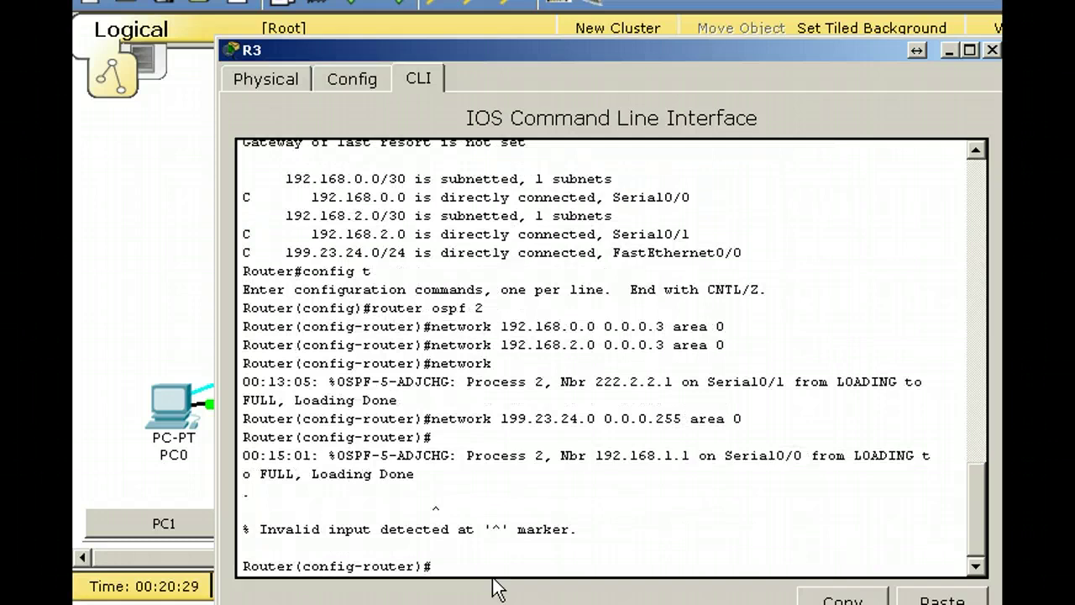
text(en)
key(Return)
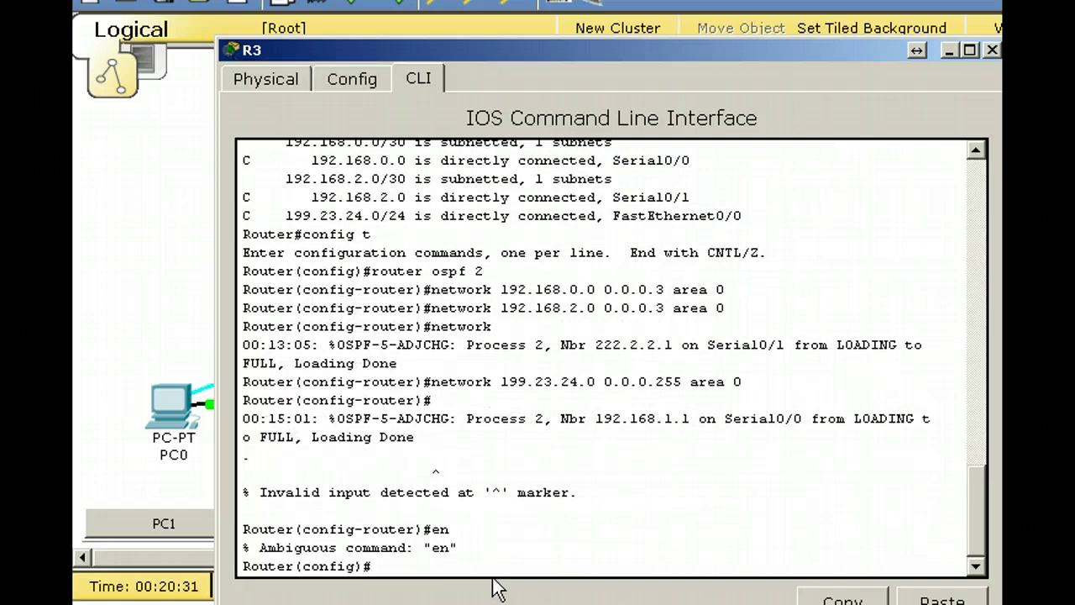
text(end)
key(Return)
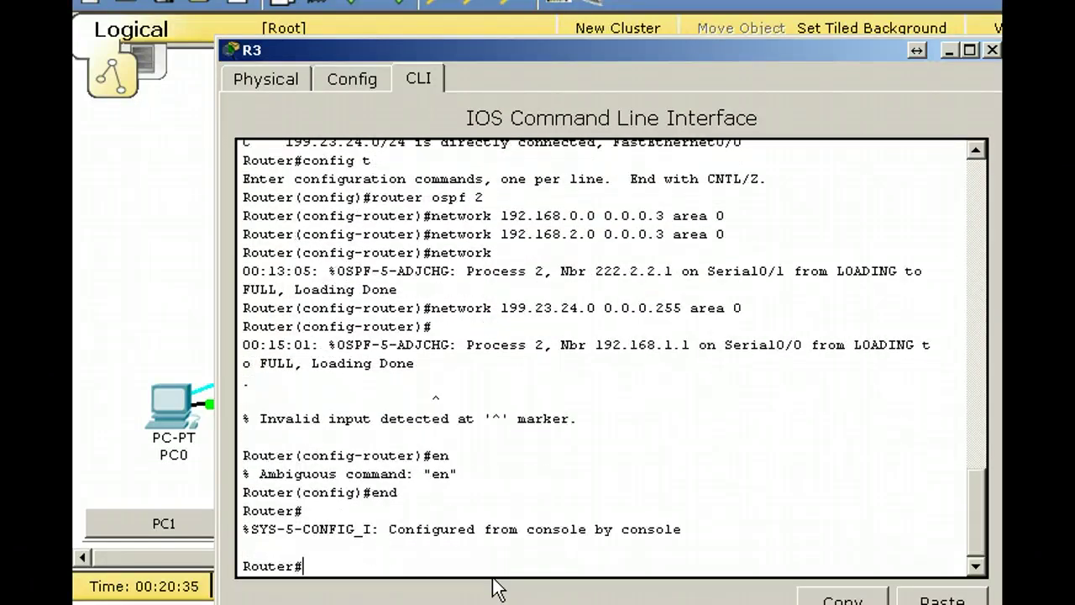
Shut down R3's Serial0/1 interface from global configuration mode, then minimize R3
text(config t)
key(Return)
text(int )
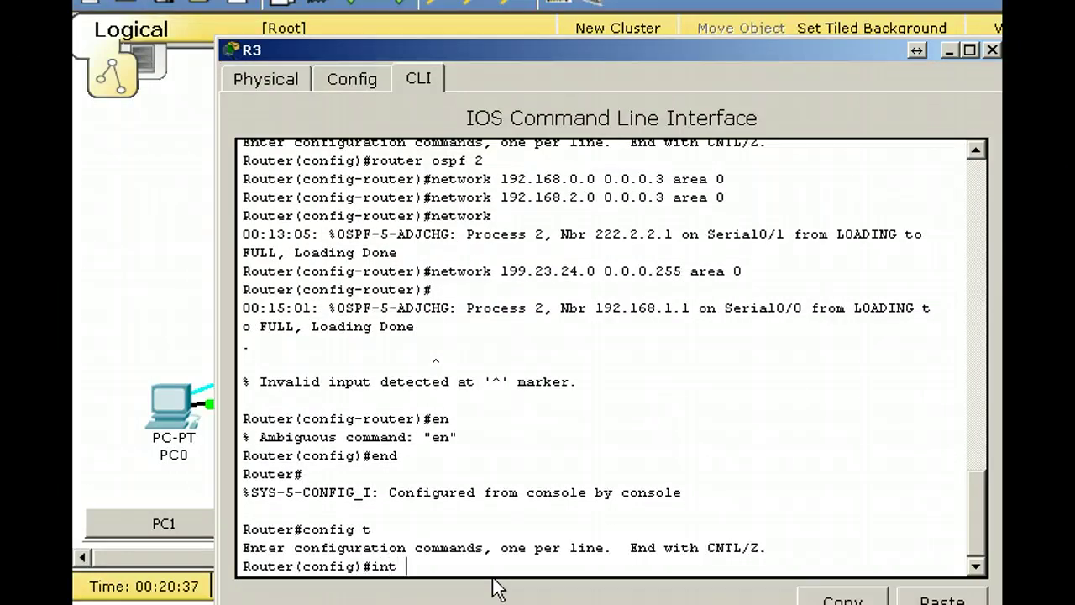
text(s0/1)
key(Return)
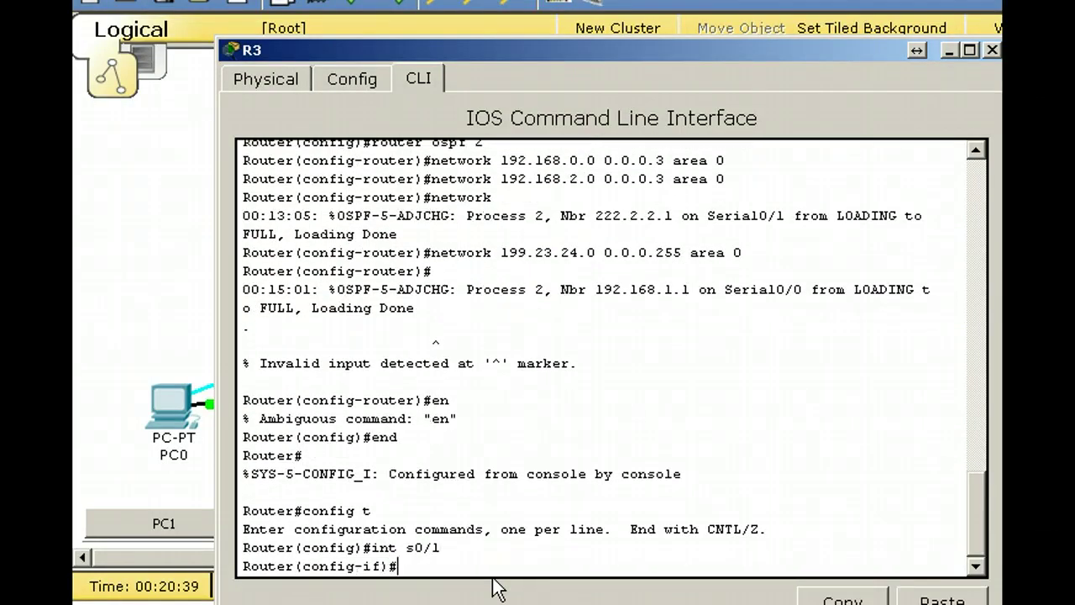
text(shut)
key(Return)
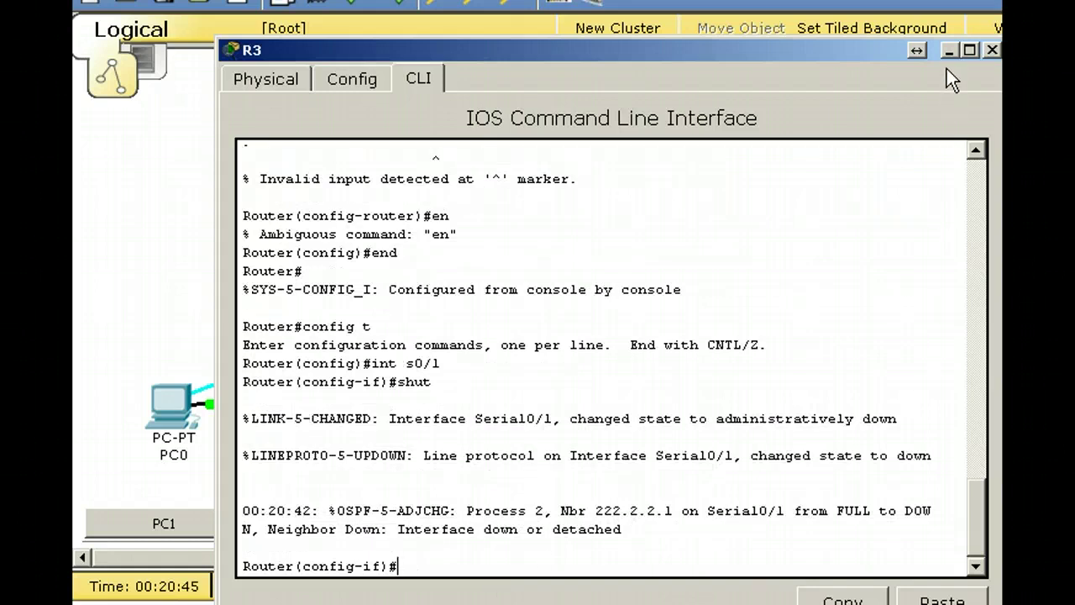
click(954, 44)
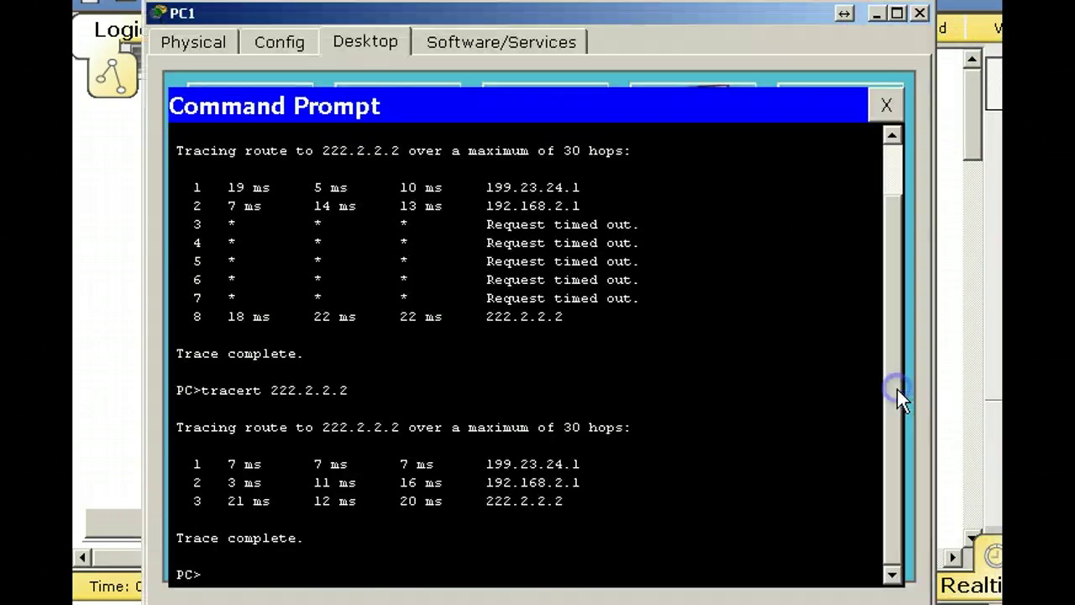
Rerun PC1's tracert to 222.2.2.2, now four hops via 192.168.0.1 and 192.168.1.2, and circle both traces
click(898, 386)
click(347, 561)
key(Up)
key(Return)
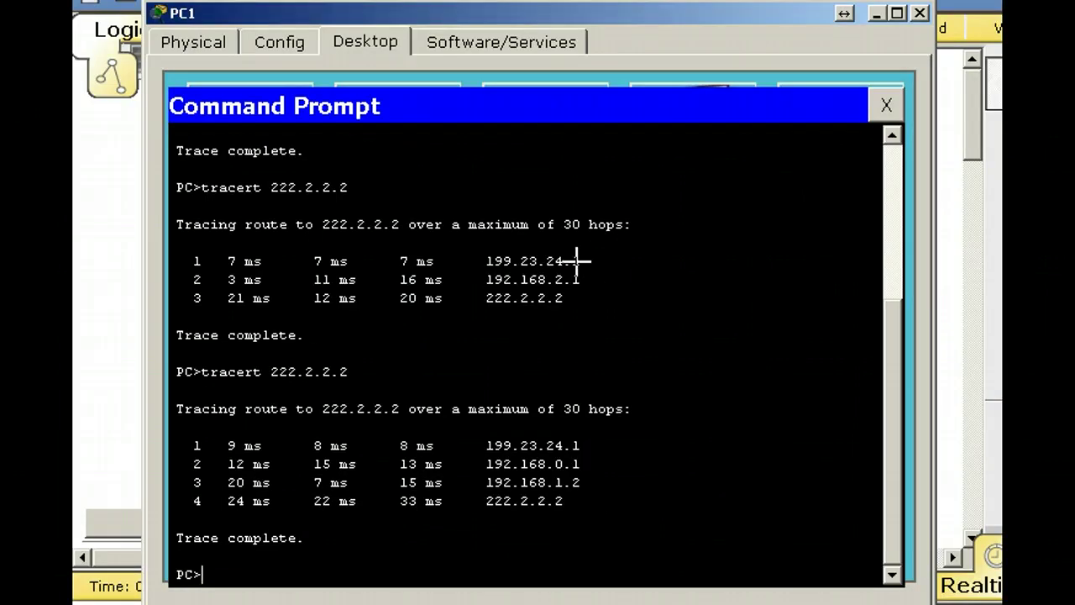
mouse_move(588, 247)
mouse_down()
mouse_move(458, 252)
mouse_move(429, 307)
mouse_move(483, 331)
mouse_move(583, 261)
mouse_up()
mouse_move(544, 426)
mouse_down()
mouse_move(474, 463)
mouse_move(498, 522)
mouse_move(605, 531)
mouse_move(608, 478)
mouse_move(555, 430)
mouse_up()
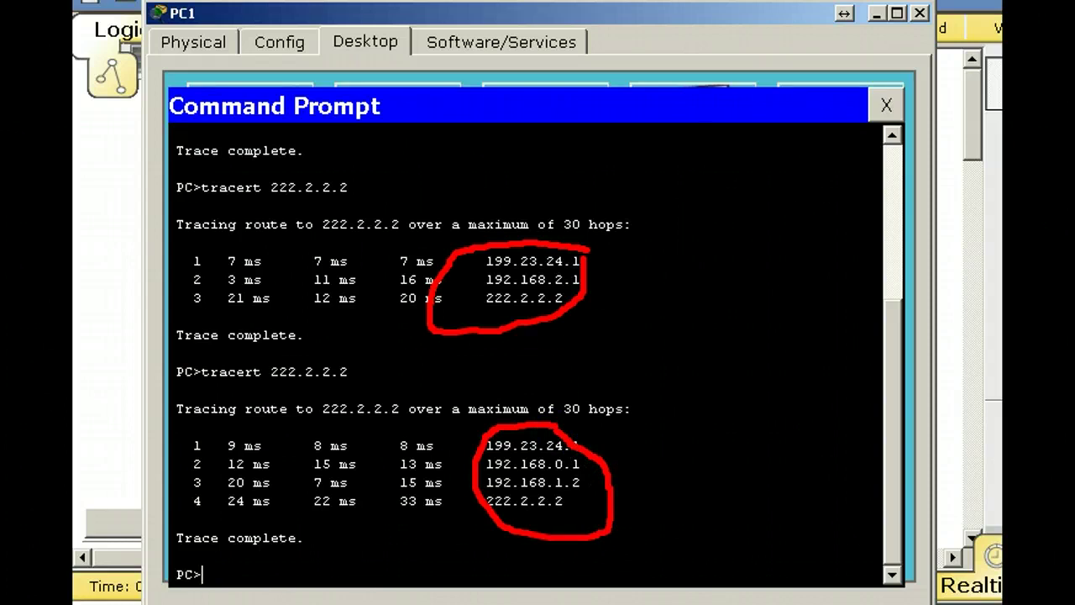
Clear the pen marks and minimize PC1's window to show the three-router topology
key(Escape)
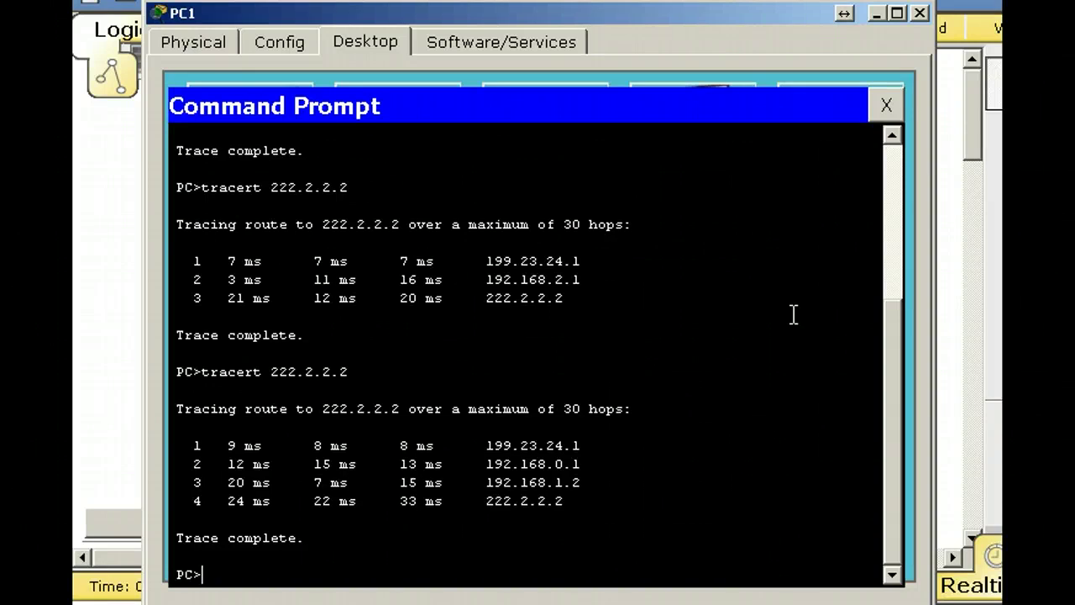
click(877, 15)
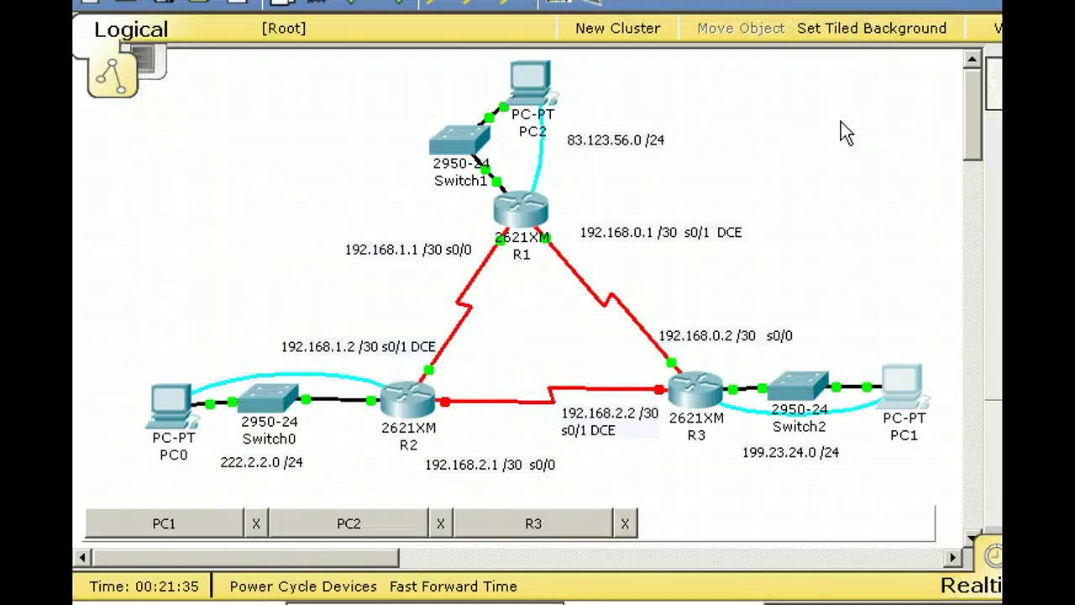